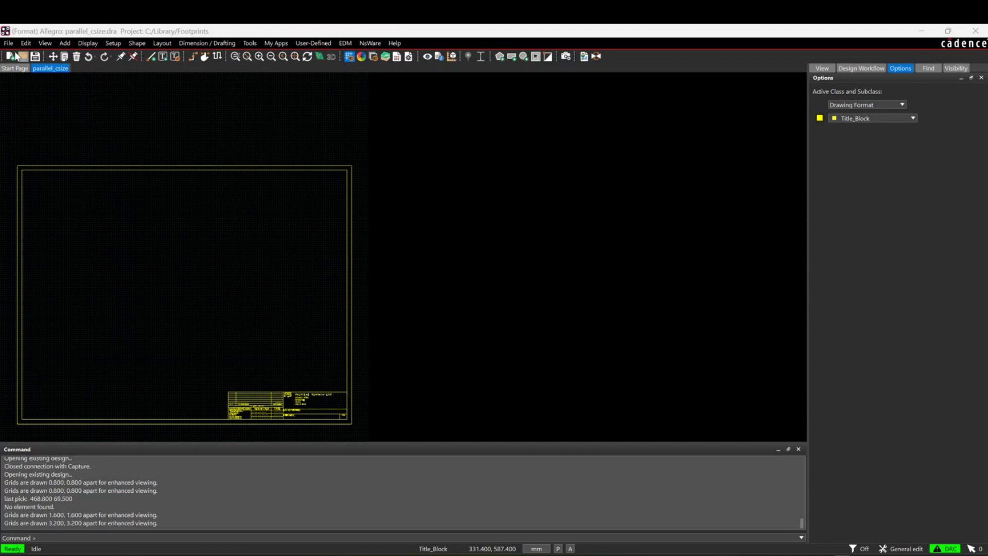
Cancel the Design Parameter Editor without making any changes.
click(106, 45)
click(126, 60)
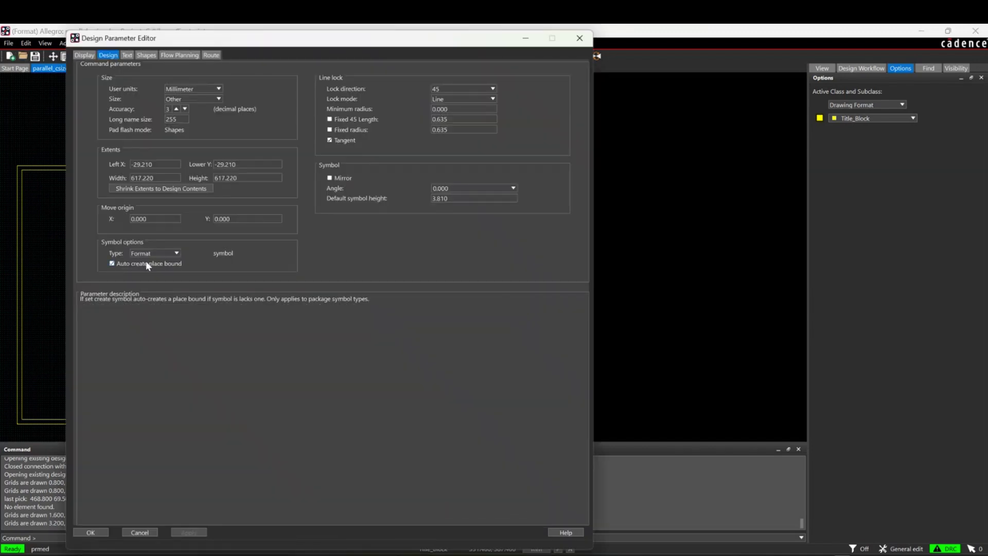
click(148, 533)
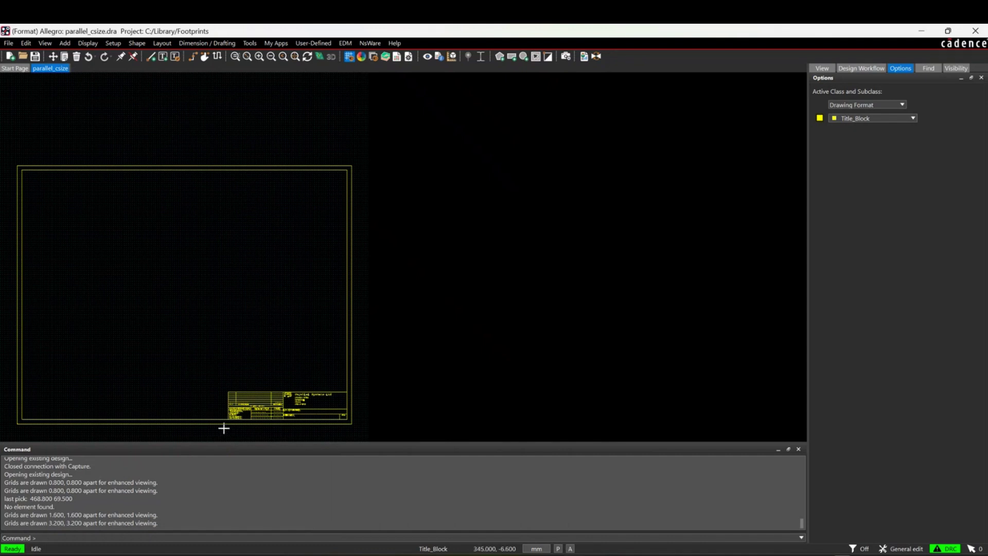
Zoom and pan until the whole title block, including the logo, fills the canvas.
scroll(657, 430, up, 2)
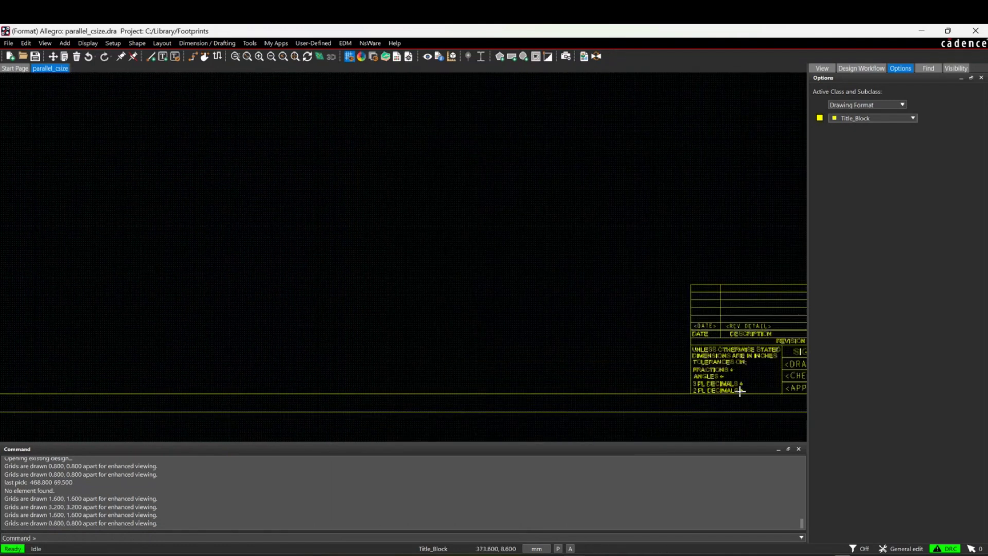
scroll(733, 391, up, 1)
click(541, 260)
scroll(609, 293, up, 3)
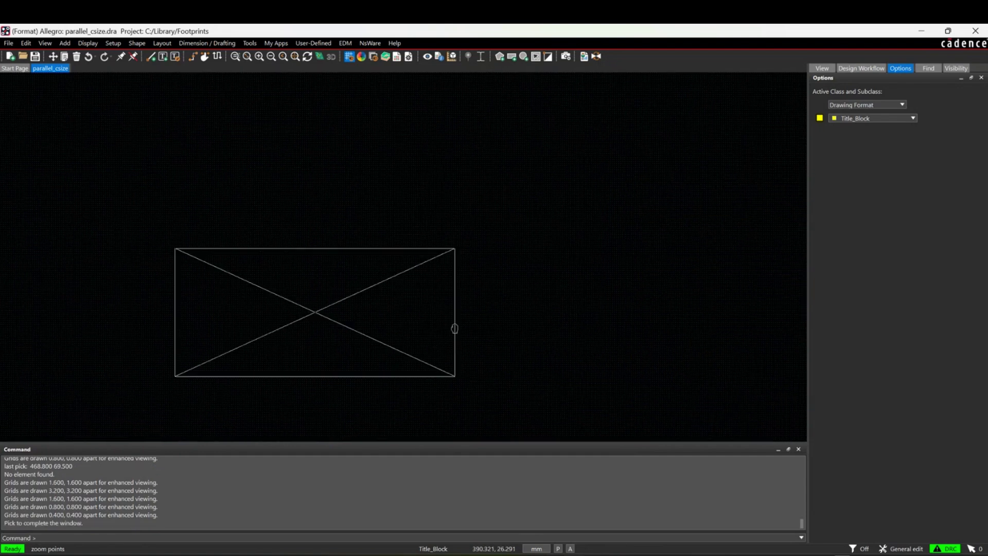
click(455, 328)
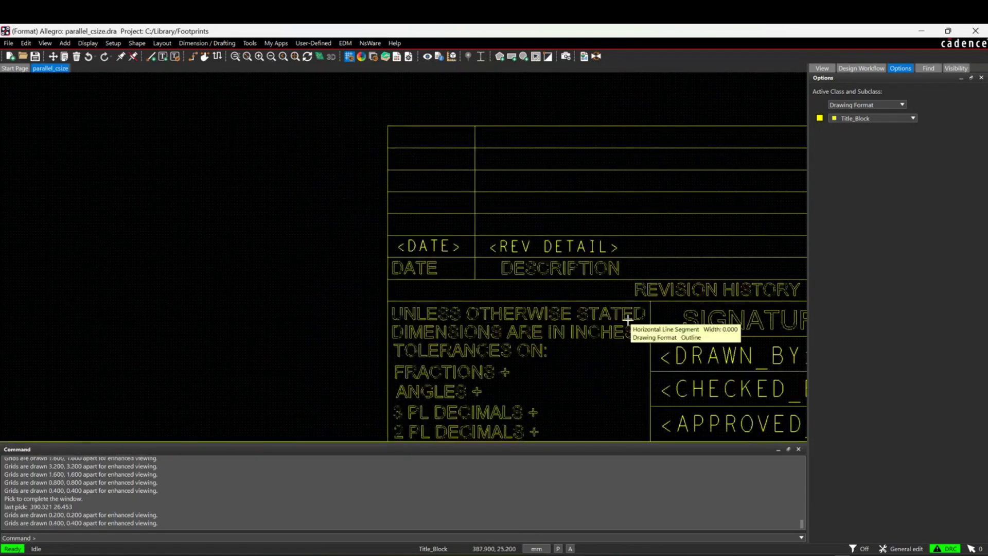
middle_drag(782, 308, 514, 310)
scroll(514, 310, down, 3)
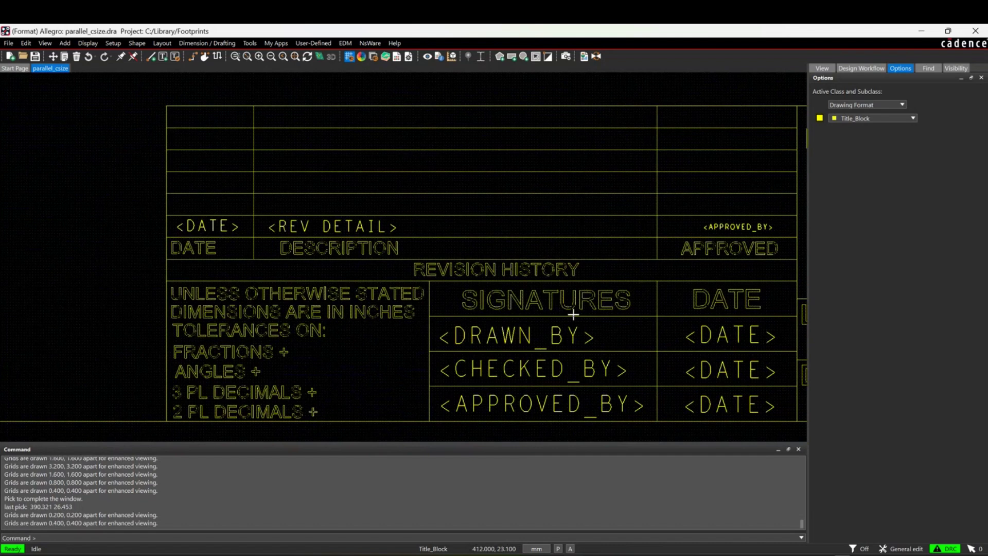
middle_drag(504, 326, 271, 274)
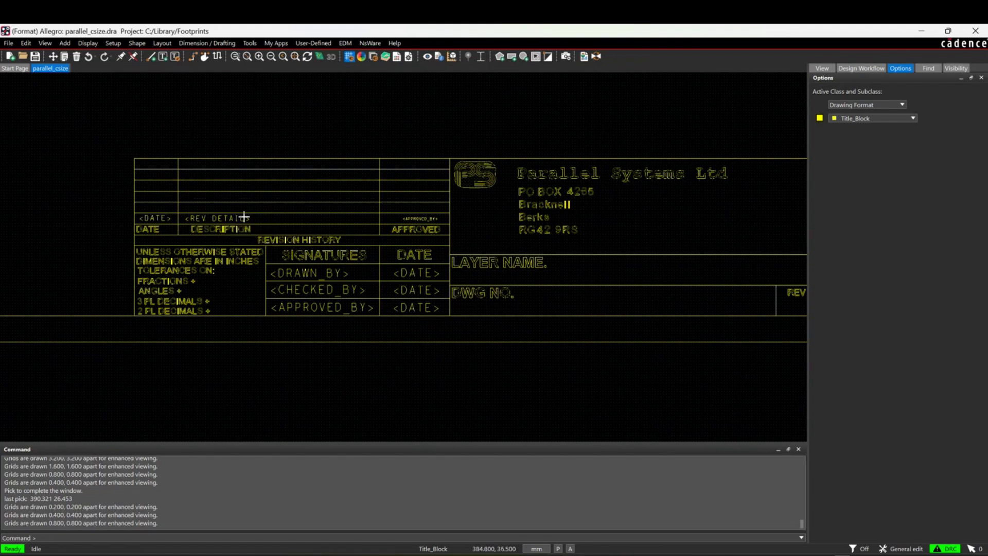
middle_drag(656, 276, 616, 286)
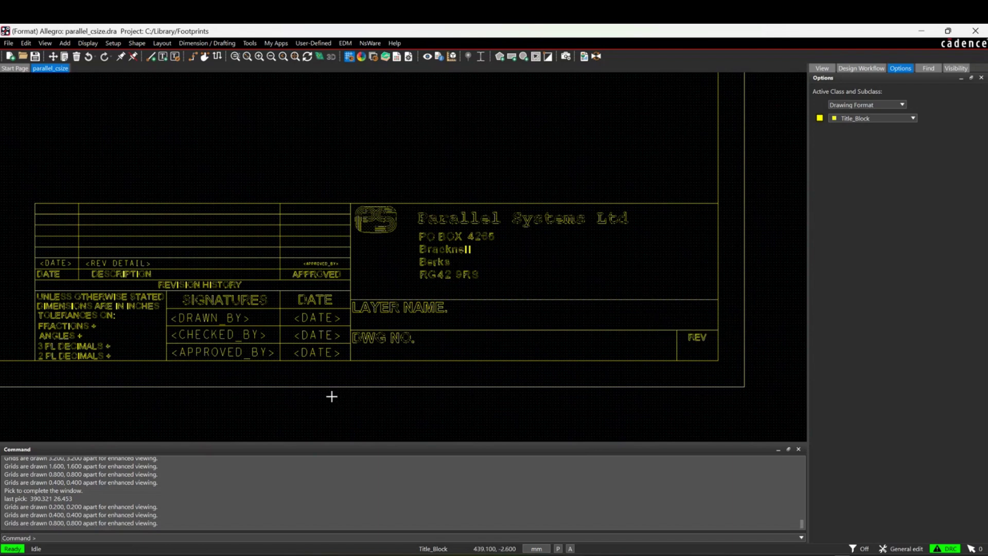
Start Setup > Custom Variables > Place to add a custom-variable placeholder.
click(114, 44)
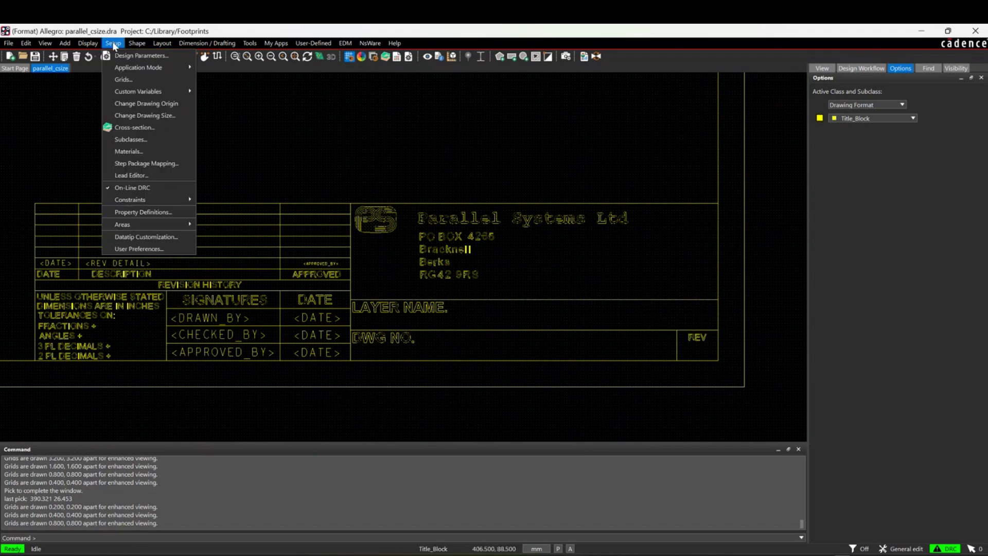
mouse_move(131, 91)
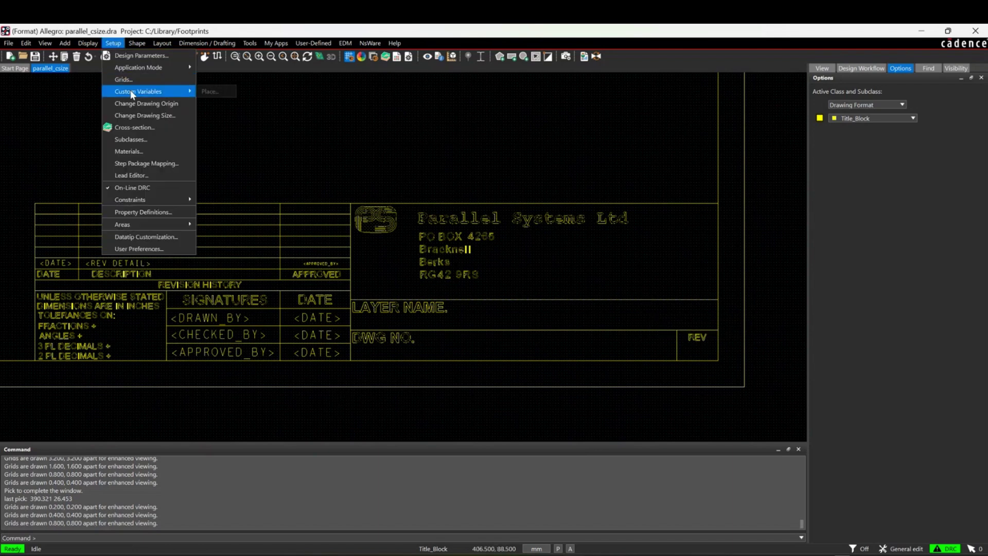
click(212, 91)
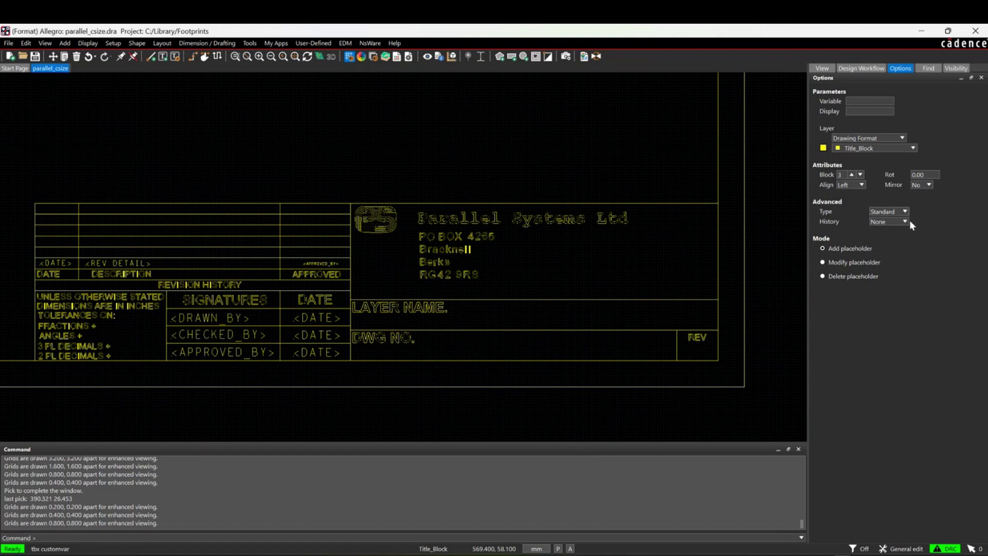
Place a drawing_no placeholder at text block 12 beside DWG NO.
click(858, 103)
text(drawing_no)
key(Return)
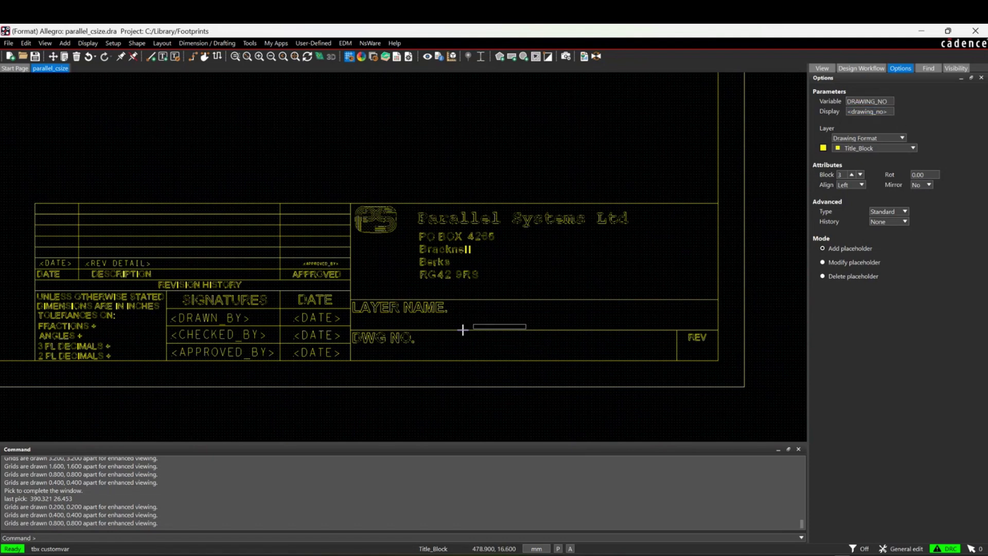
click(851, 175)
click(852, 174)
click(851, 174)
click(851, 174)
click(852, 175)
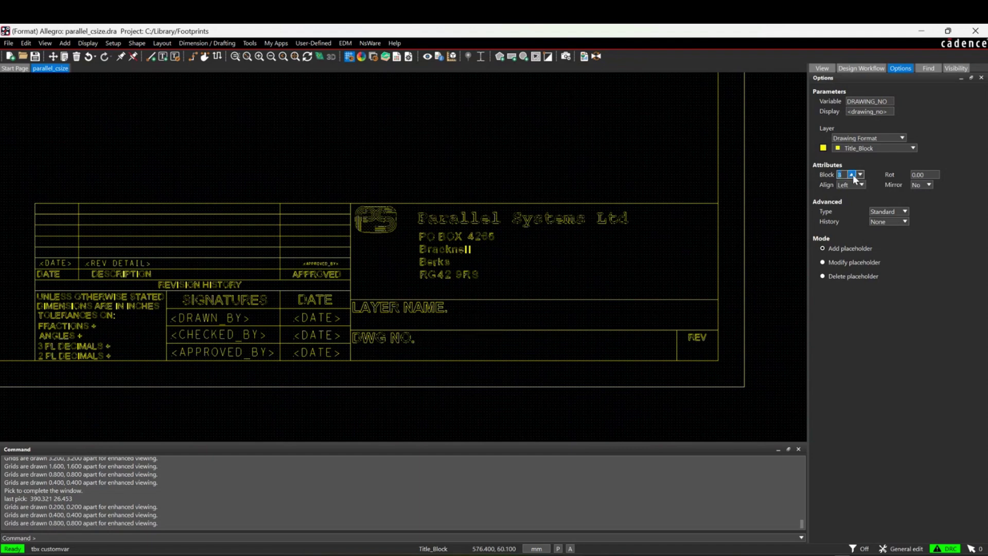
click(852, 175)
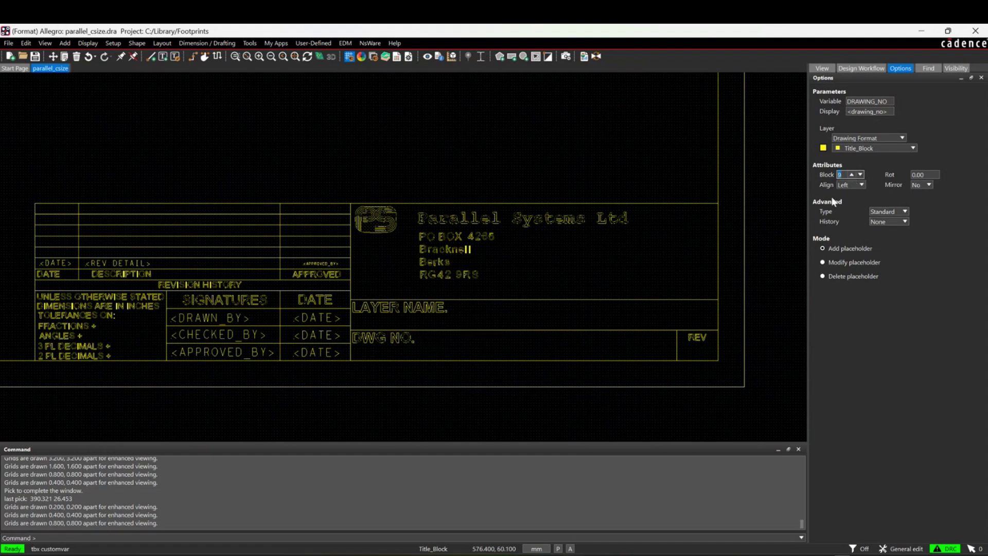
click(852, 175)
click(852, 174)
click(852, 174)
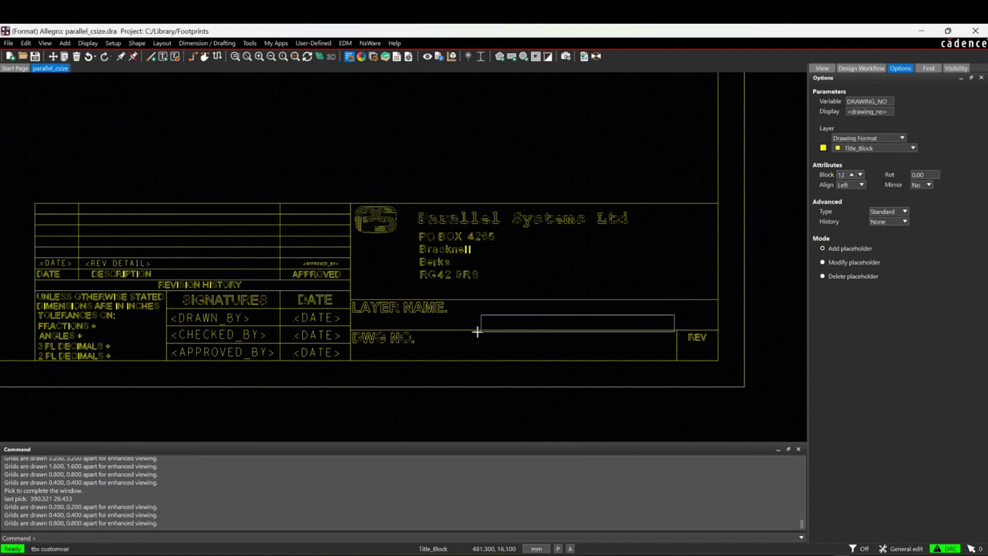
click(427, 355)
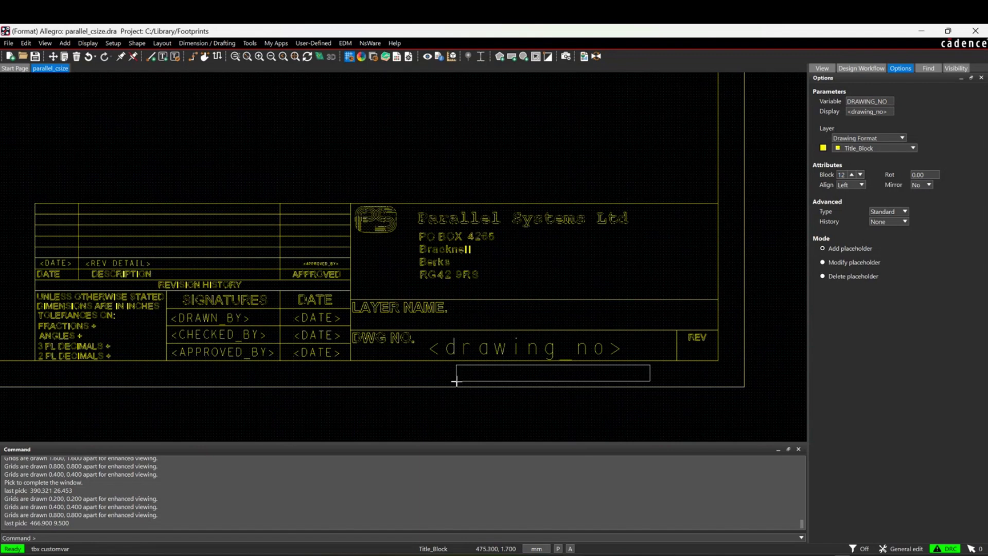
Place a REV placeholder with a smaller text block in the REV cell, then finish.
double_click(890, 101)
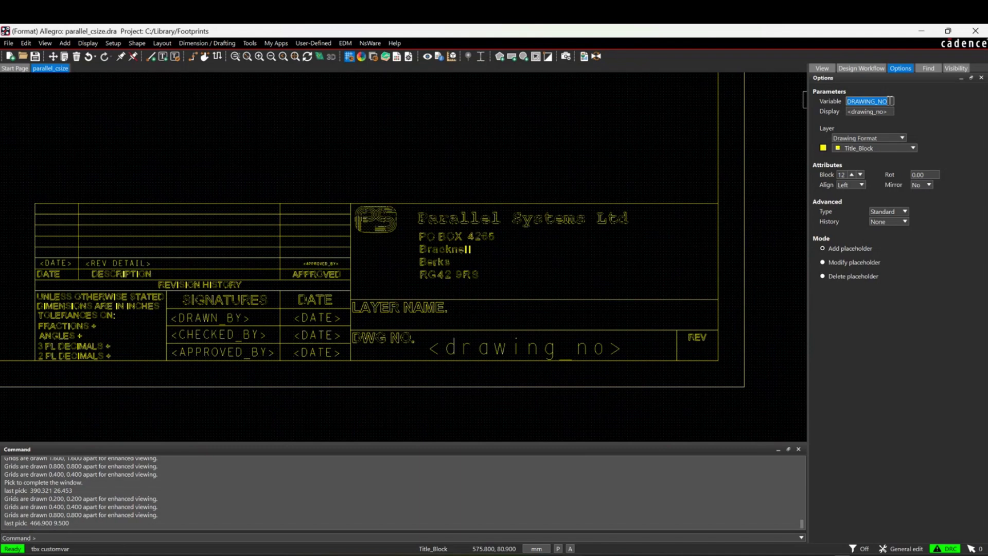
text(REV)
key(Return)
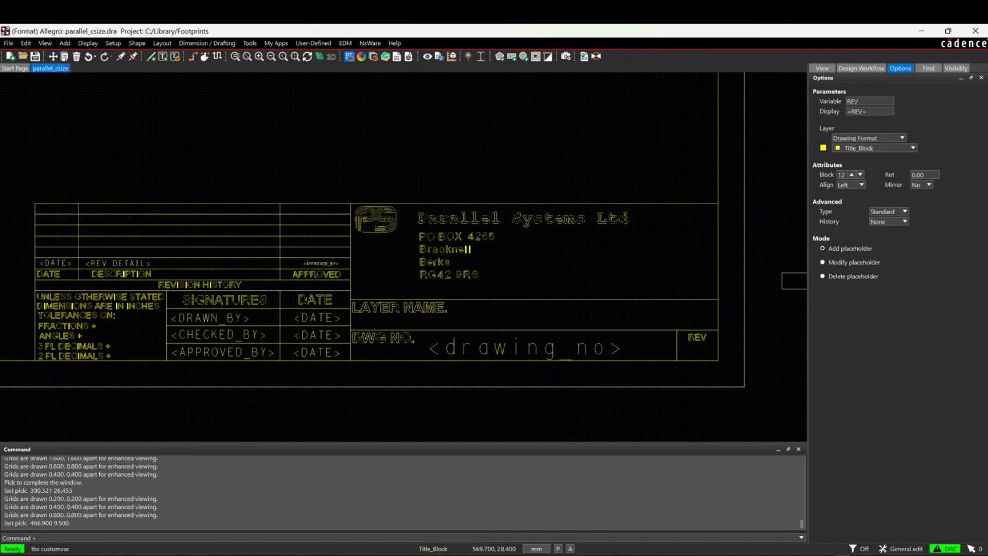
click(860, 175)
click(860, 175)
click(859, 174)
click(860, 174)
click(860, 174)
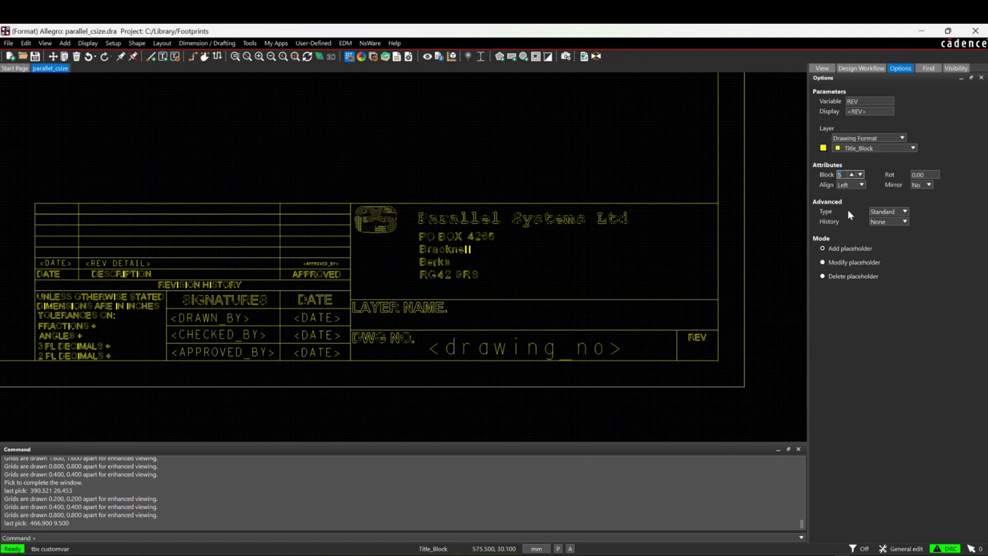
click(682, 355)
right_click(459, 139)
click(470, 143)
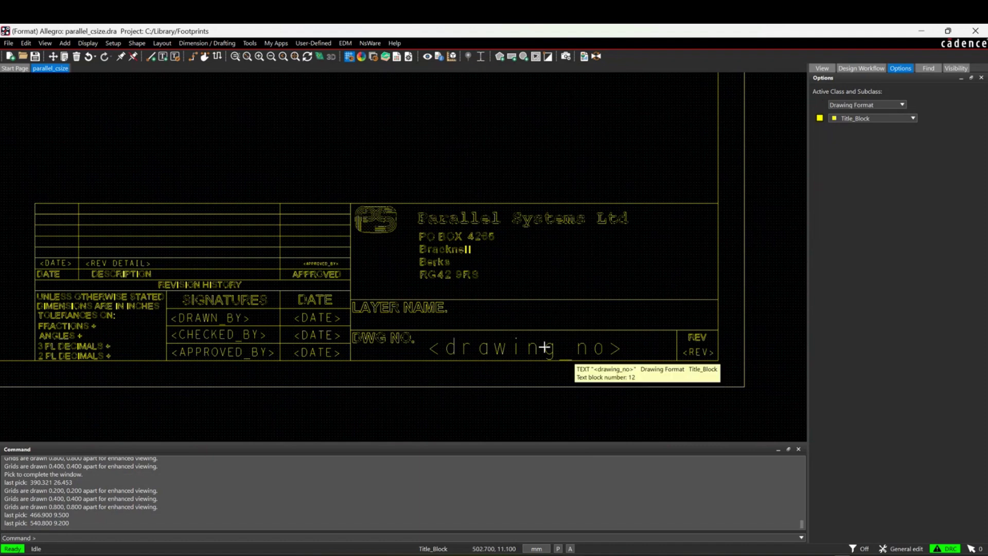
Save parallel_csize.dra over the existing file and open DEMOP-complete.brd from recent designs.
click(35, 56)
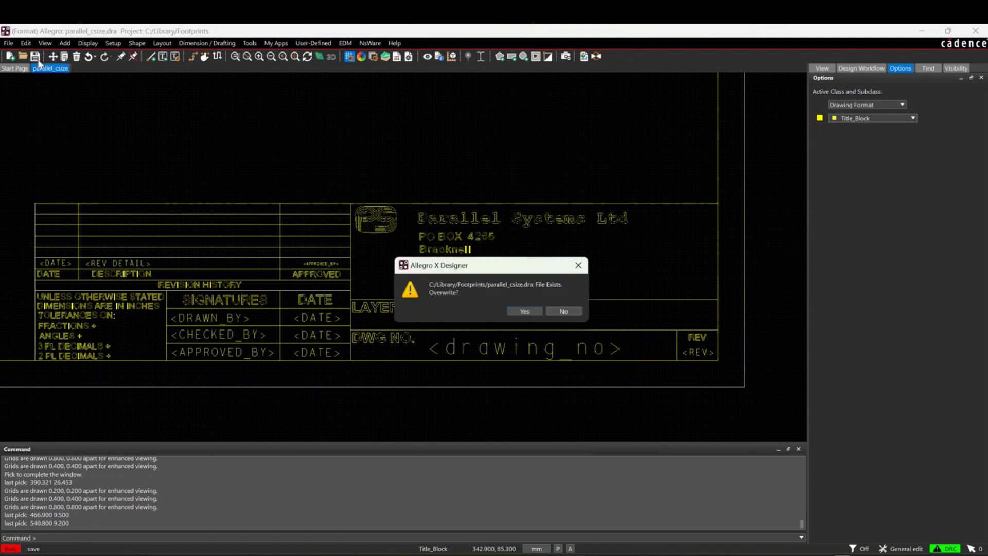
click(523, 309)
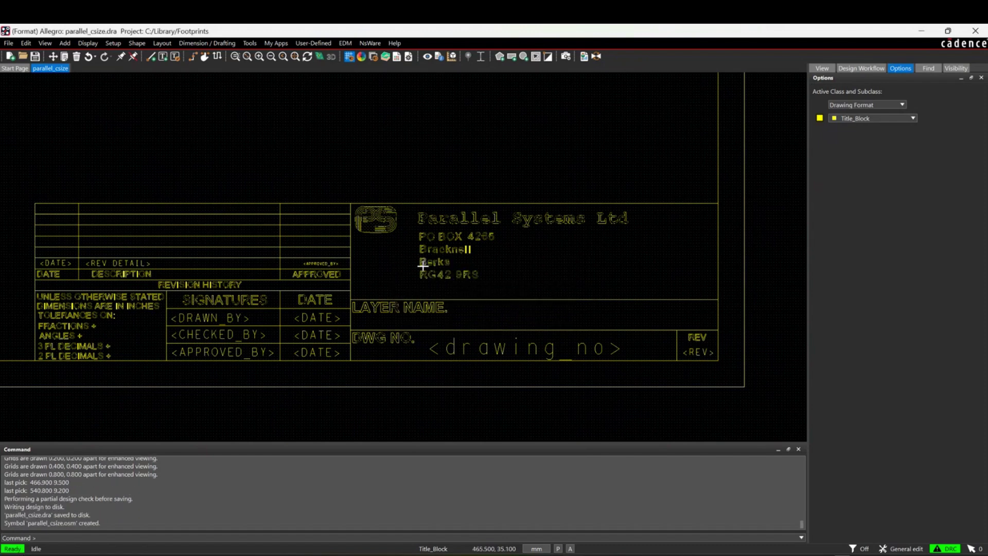
click(8, 42)
mouse_move(49, 250)
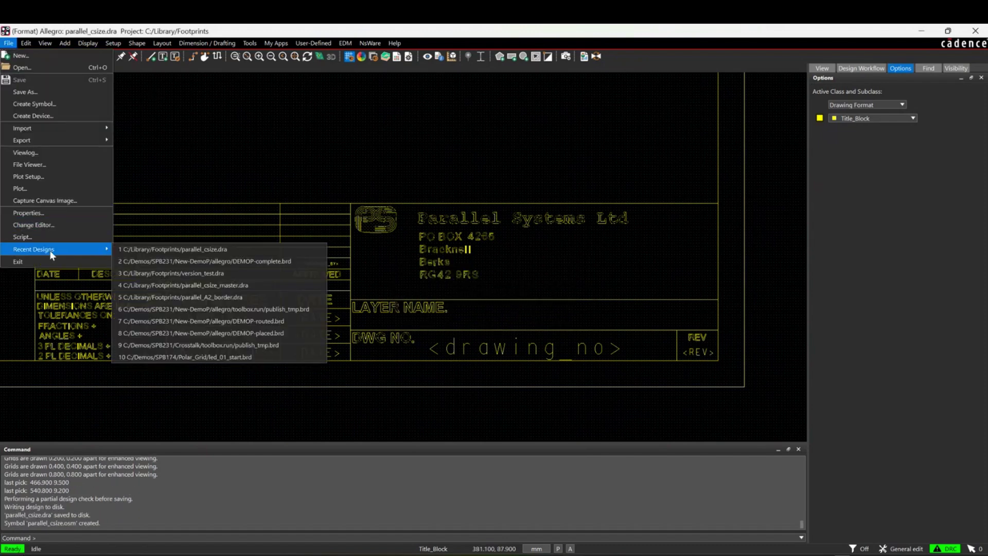
click(204, 262)
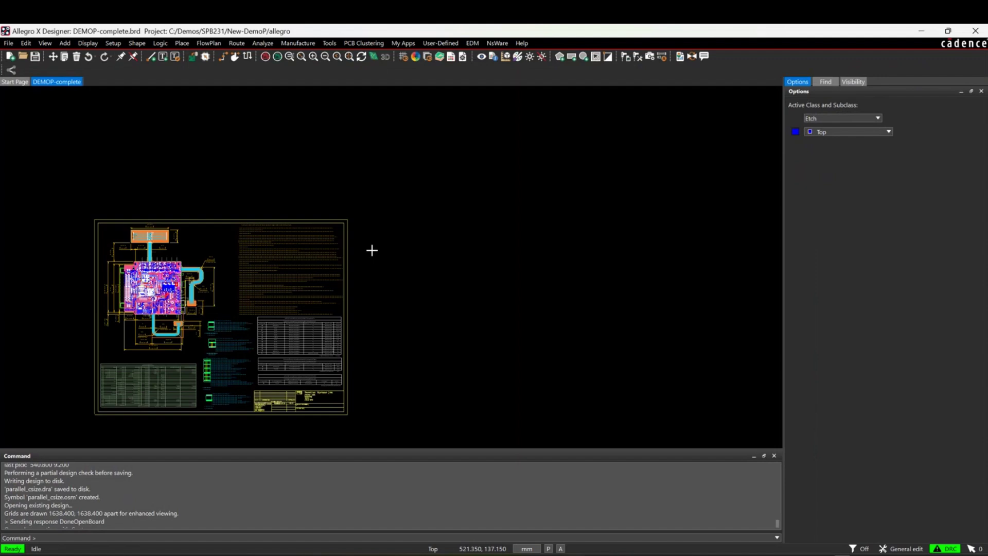
Refresh the PARALLEL_CSIZE symbol through Update Symbols, ignoring its FIXED property.
click(183, 44)
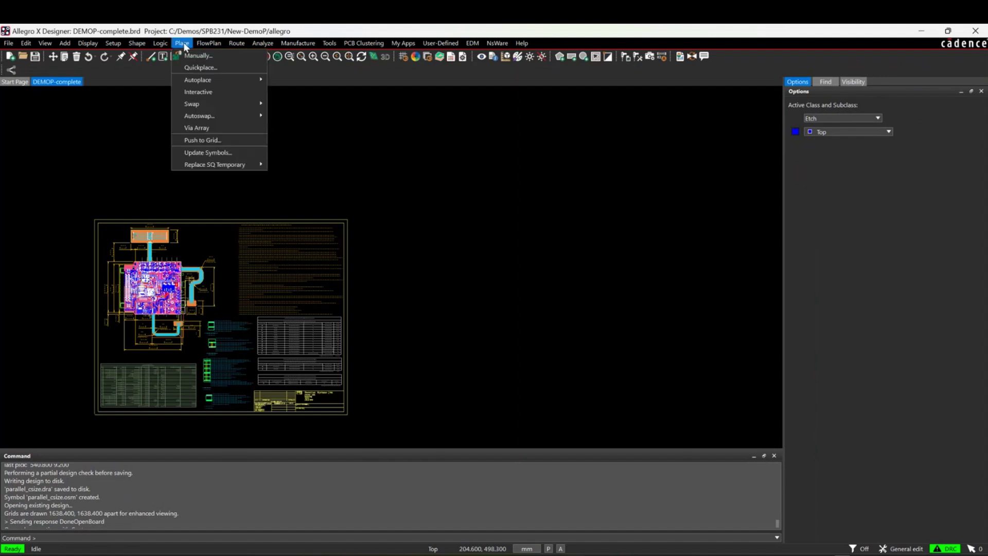
click(209, 153)
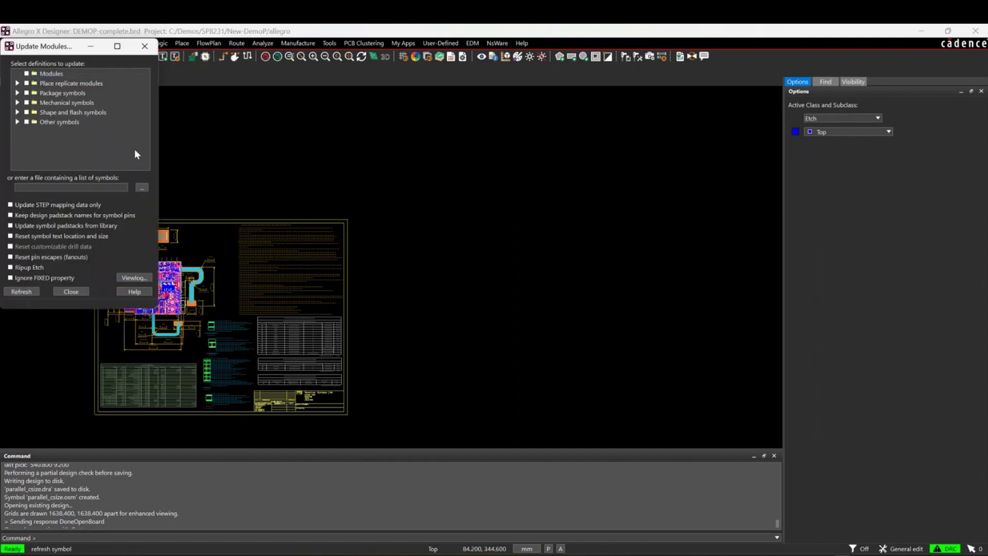
click(17, 122)
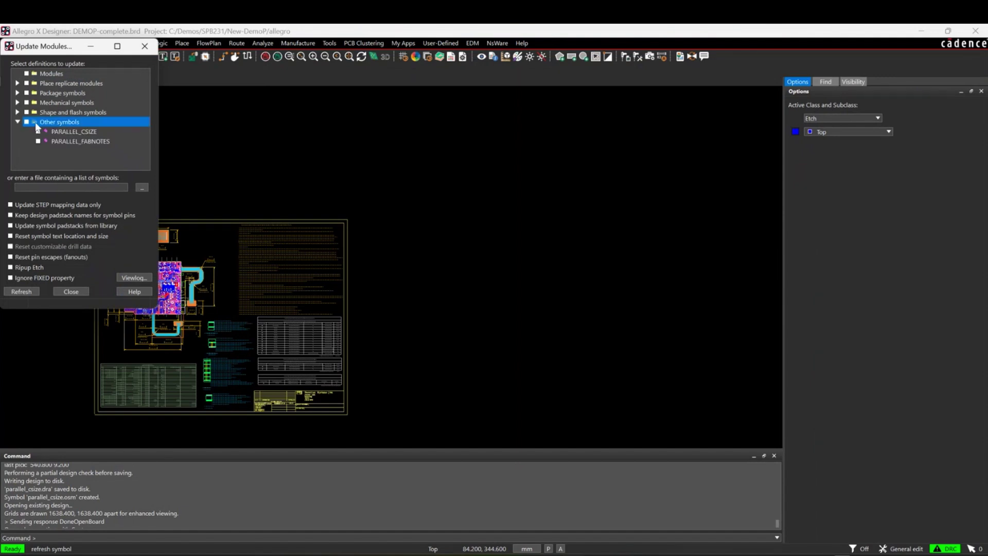
click(37, 135)
click(38, 131)
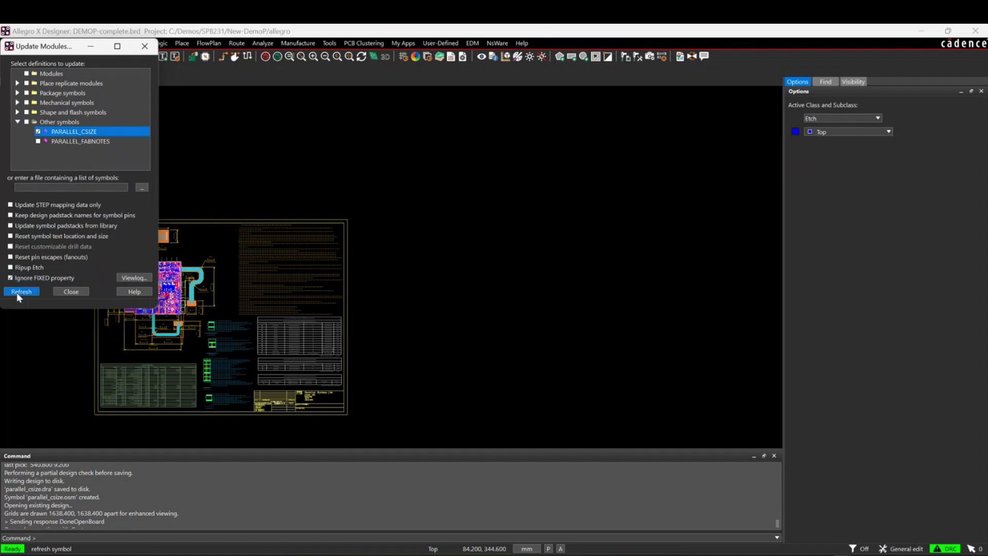
click(20, 291)
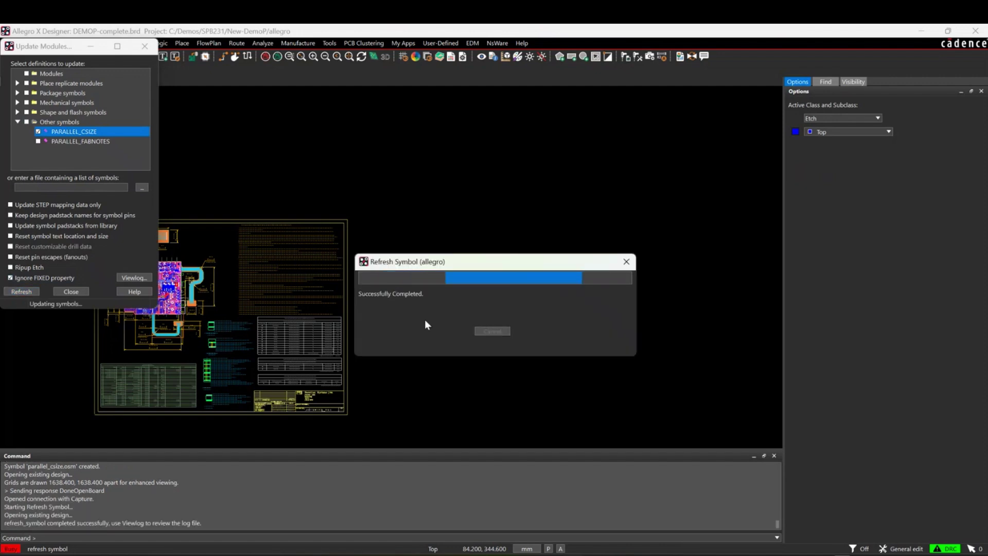
Close the update dialog and zoom in to the board's title block showing the new placeholders.
click(71, 292)
scroll(283, 408, up, 4)
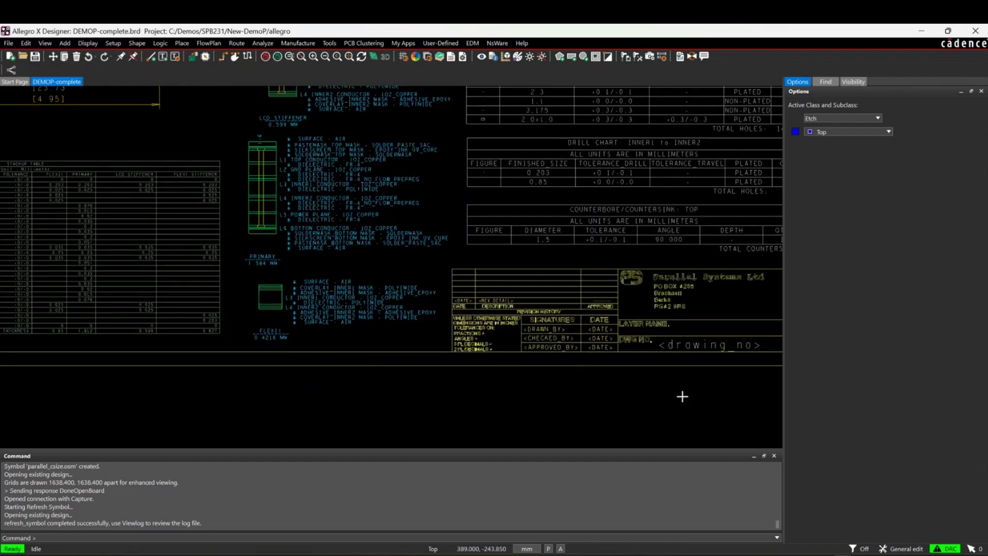
scroll(618, 397, up, 2)
scroll(411, 350, up, 2)
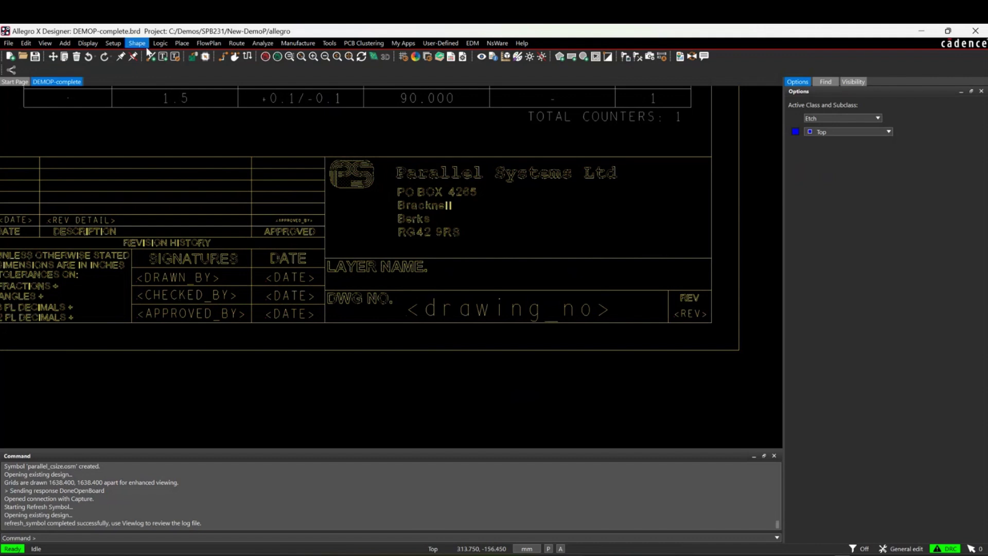
click(117, 45)
In the Custom Variables editor, set DATE to 15/07/24 and REV DETAIL to INITIAL ISSUE.
mouse_move(145, 107)
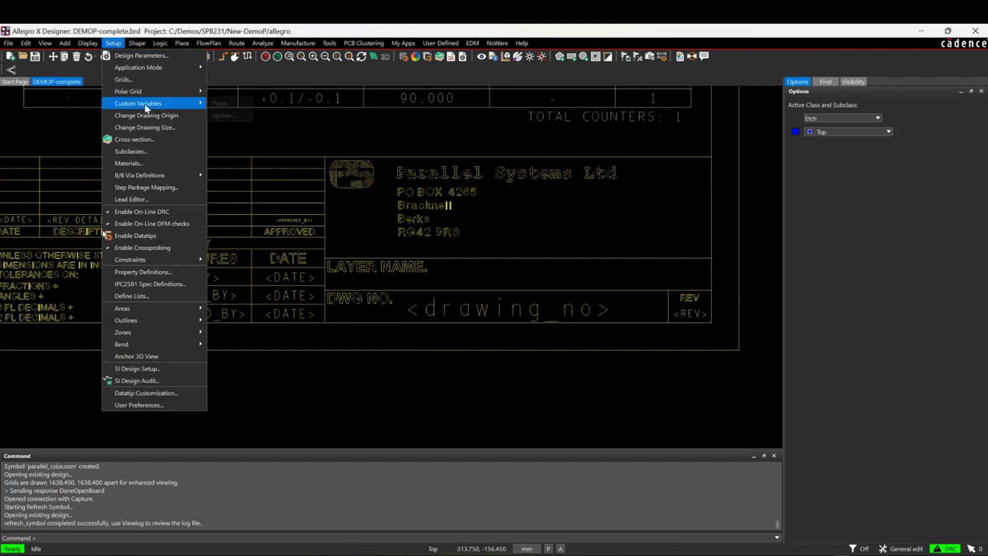
click(227, 116)
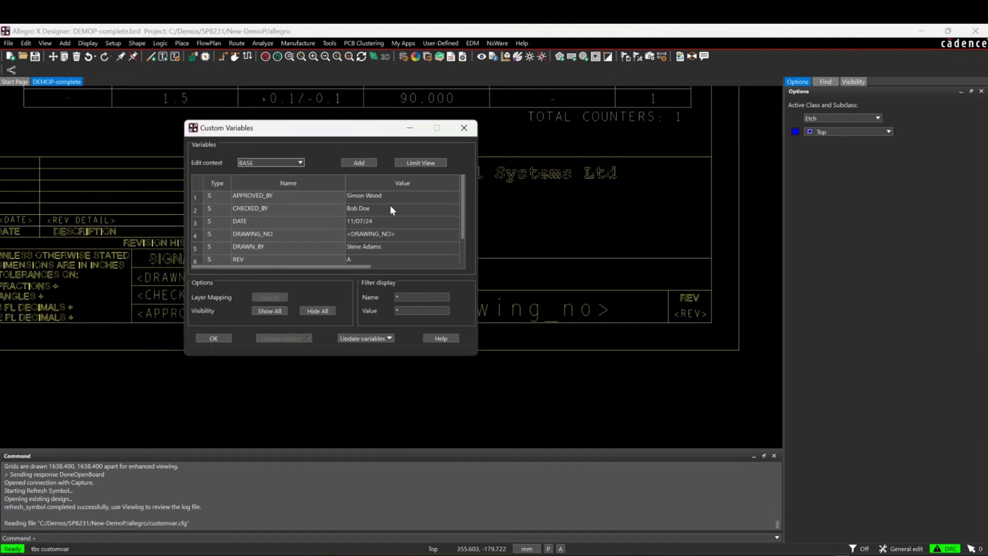
scroll(347, 225, down, 1)
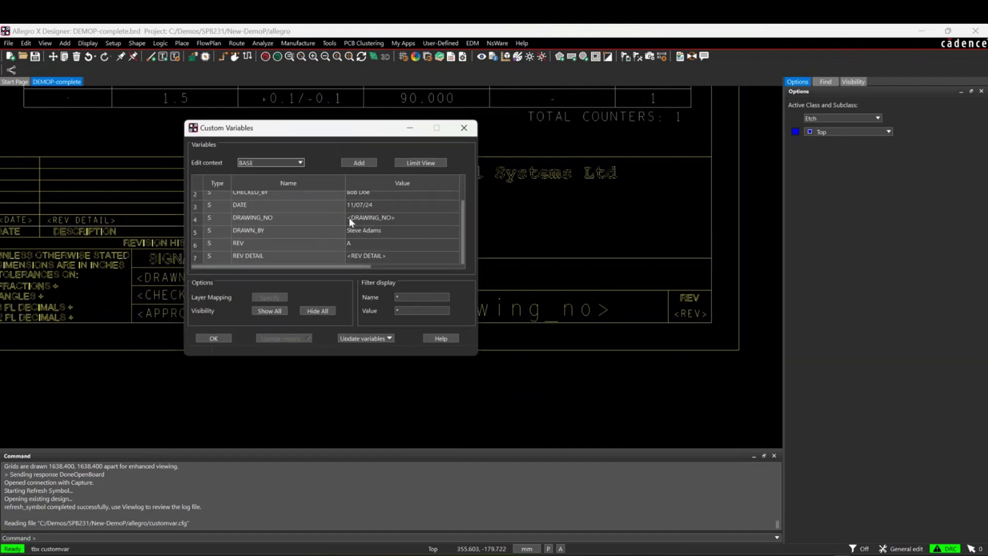
scroll(356, 230, up, 1)
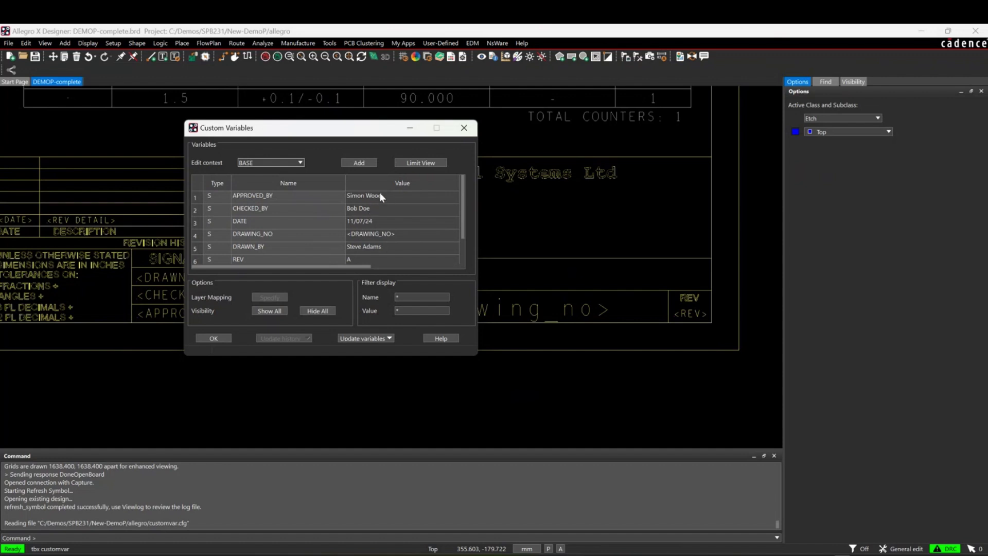
click(380, 222)
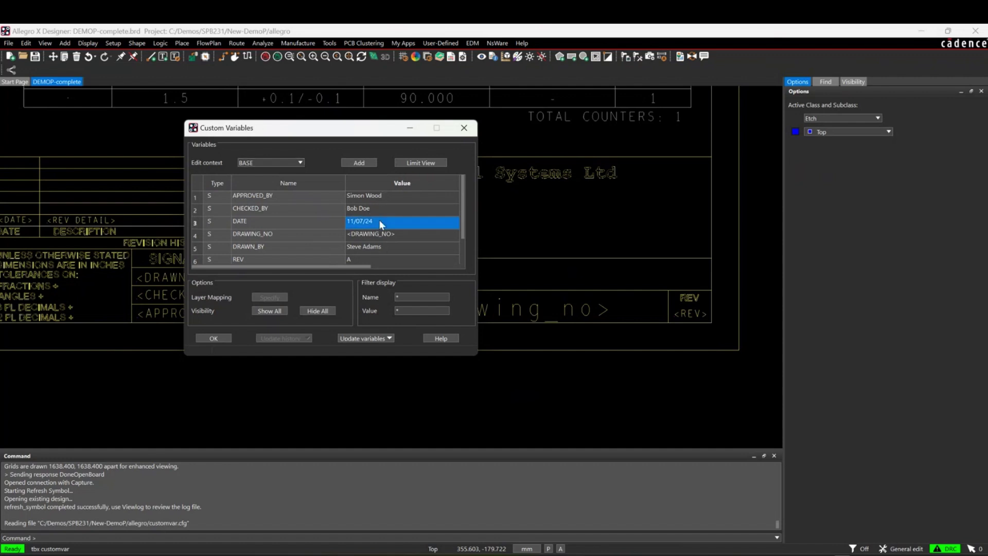
click(379, 221)
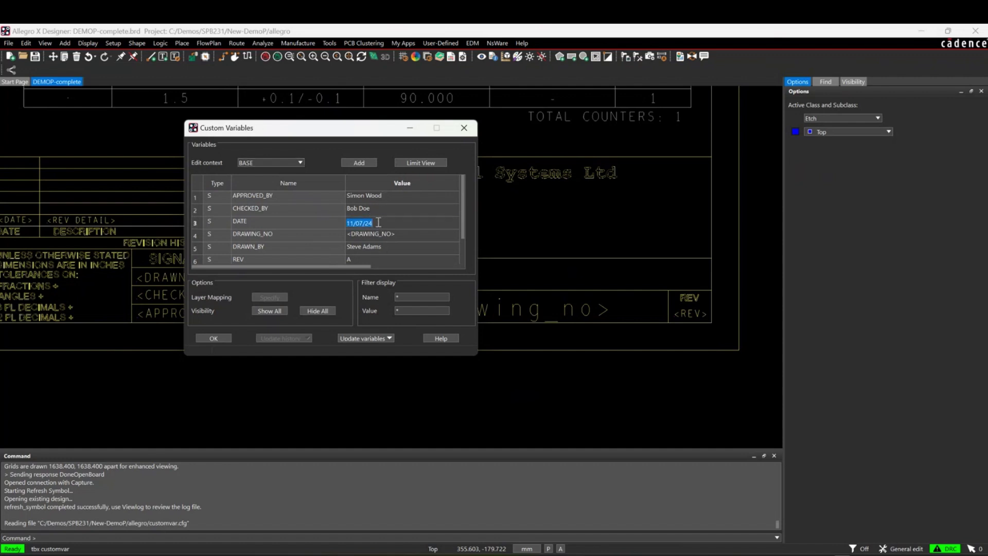
text(15/)
text(07/23)
scroll(376, 223, down, 1)
click(388, 255)
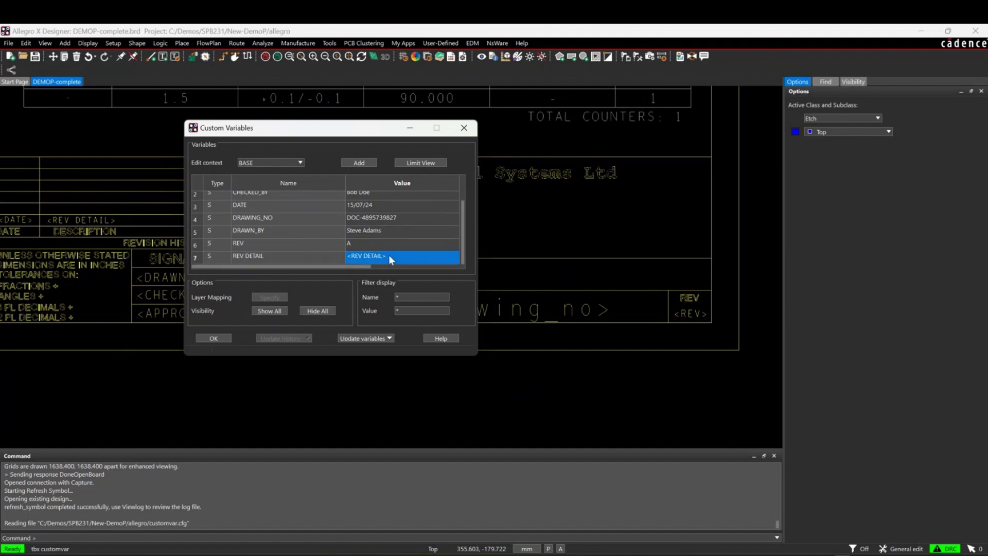
text(INI)
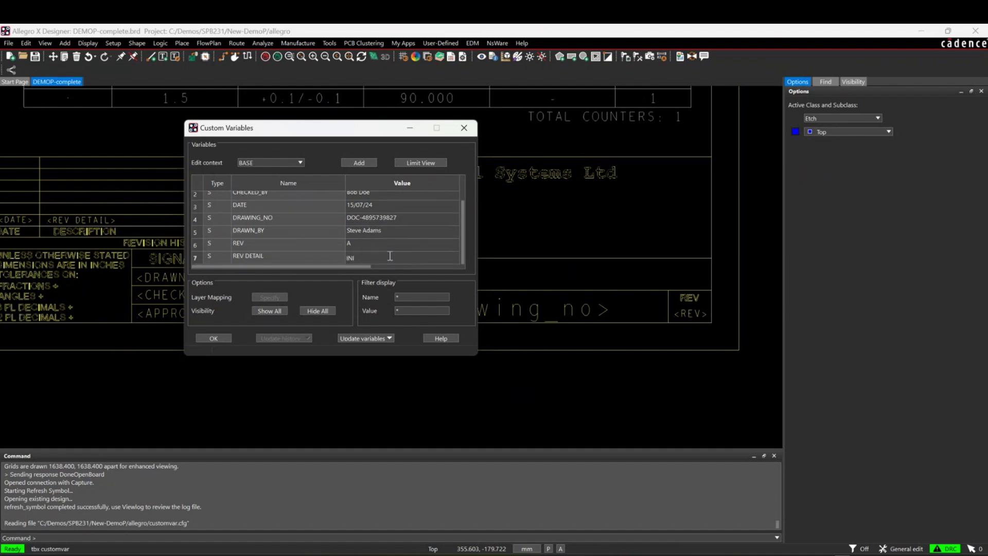
text(TIAL ISSUE)
Apply the variable edits and reopen the Custom Variables editor.
click(216, 338)
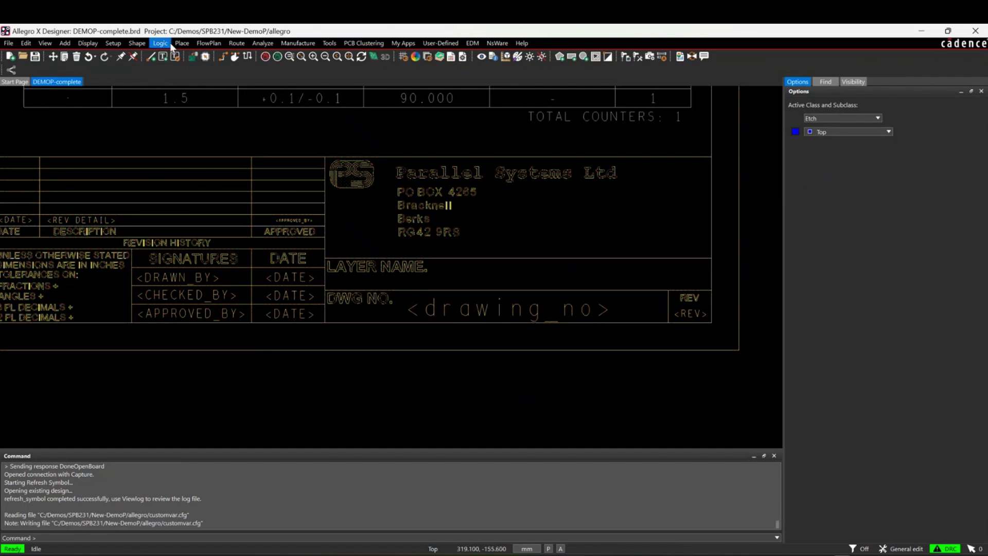
click(113, 43)
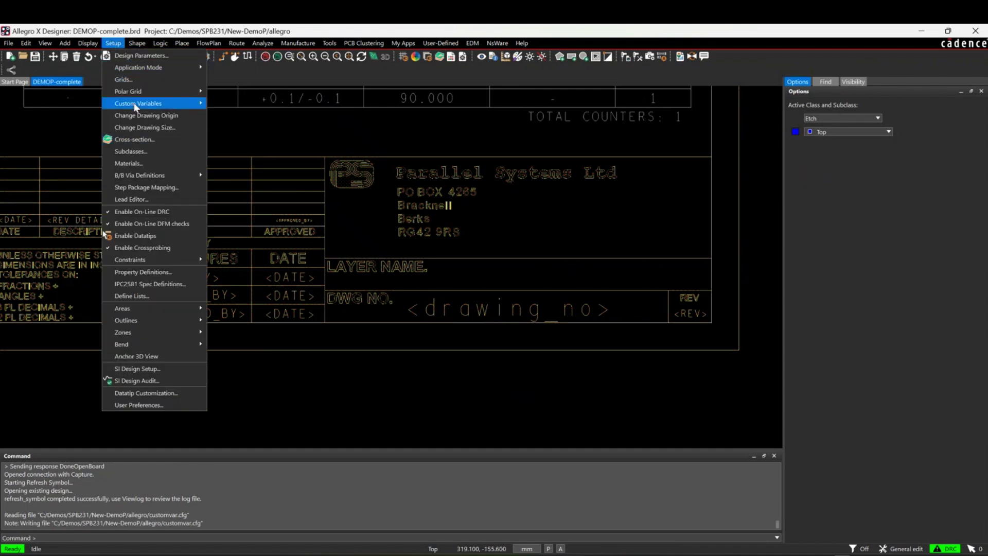
mouse_move(191, 103)
click(223, 104)
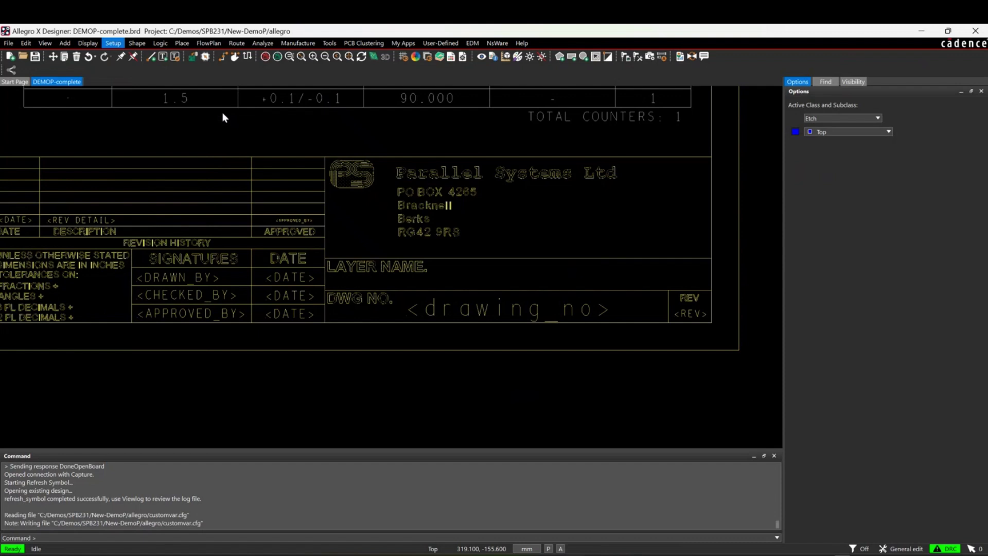
Update all variables so the title block shows 15/07/24, INITIAL ISSUE, the DOC- number and REV A.
click(356, 338)
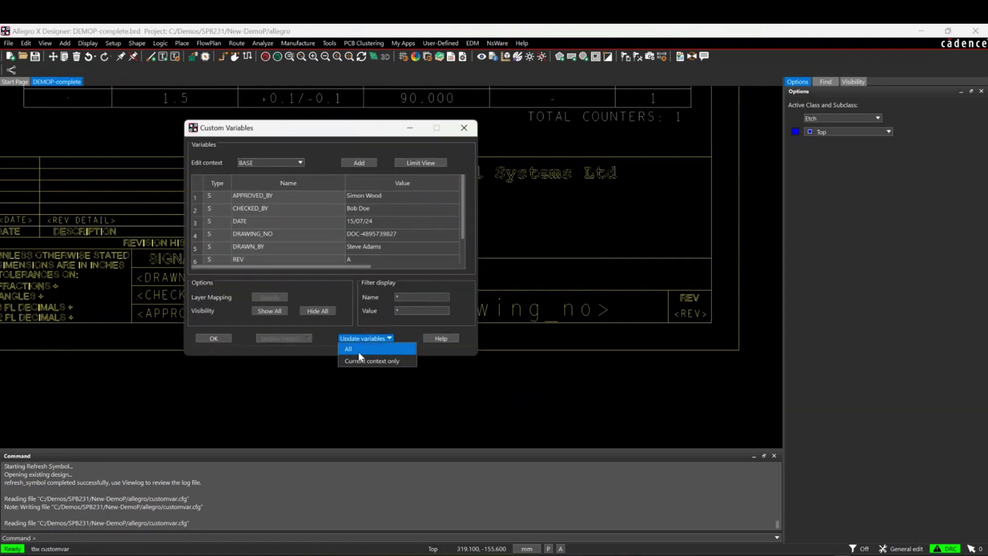
click(358, 351)
drag(327, 128, 493, 407)
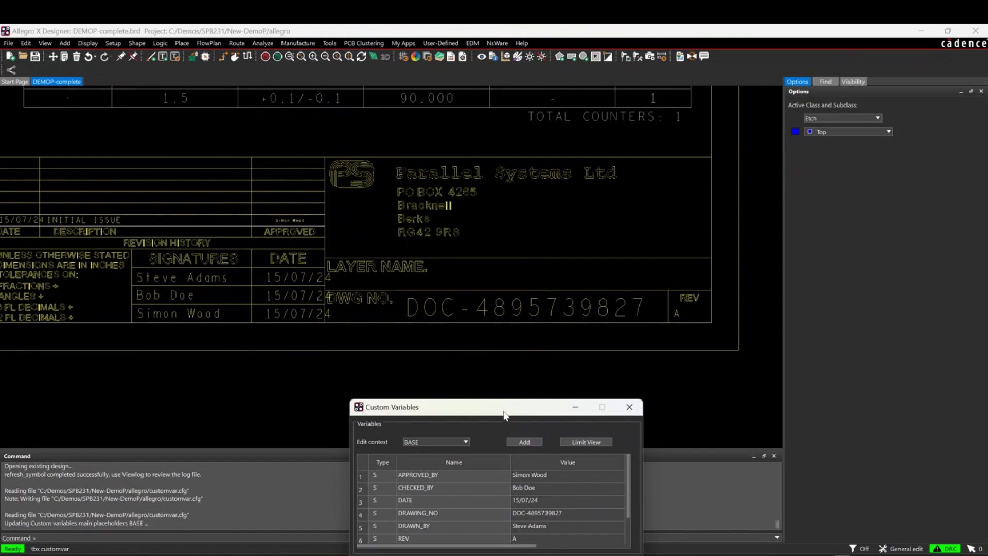
drag(504, 414, 381, 171)
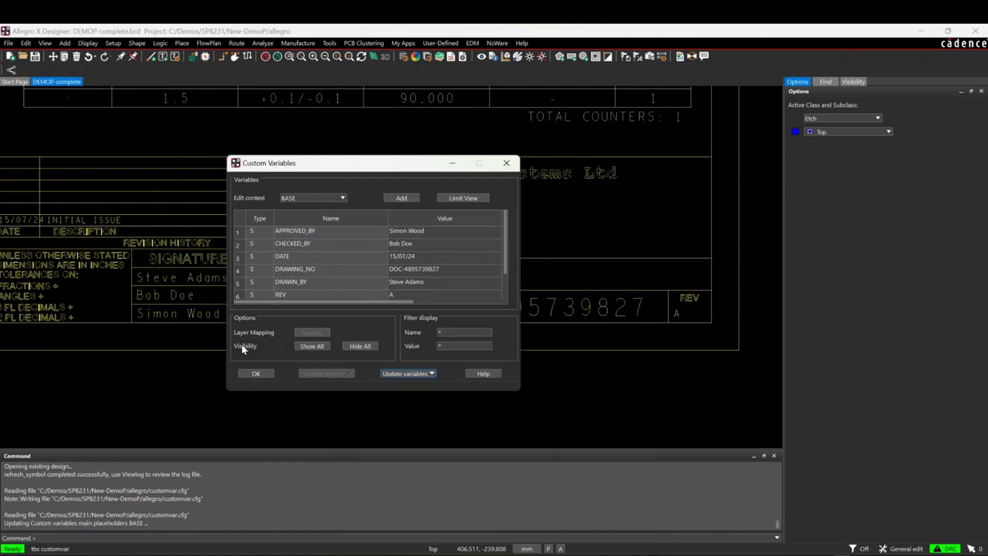
click(256, 373)
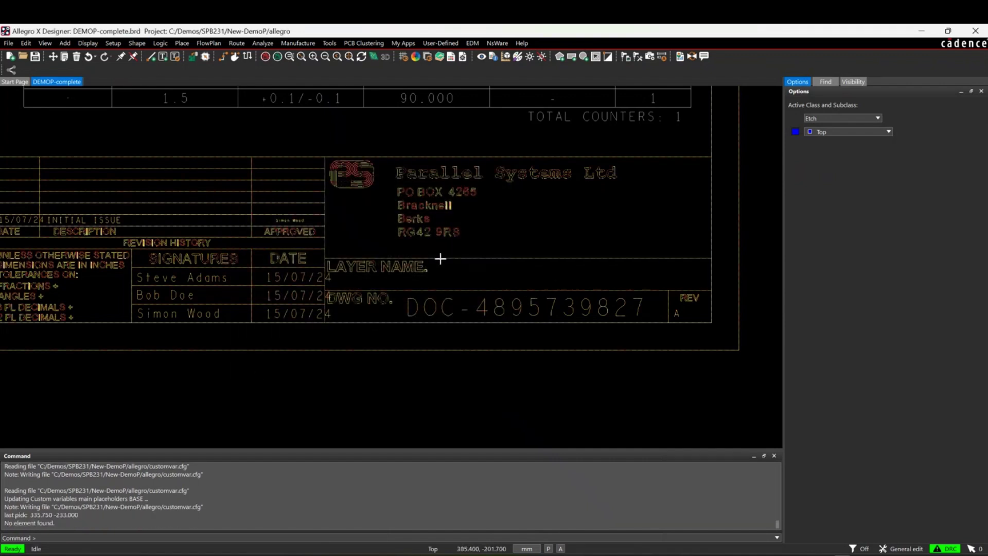
Start placing a new custom-variable placeholder on the board.
scroll(440, 258, down, 2)
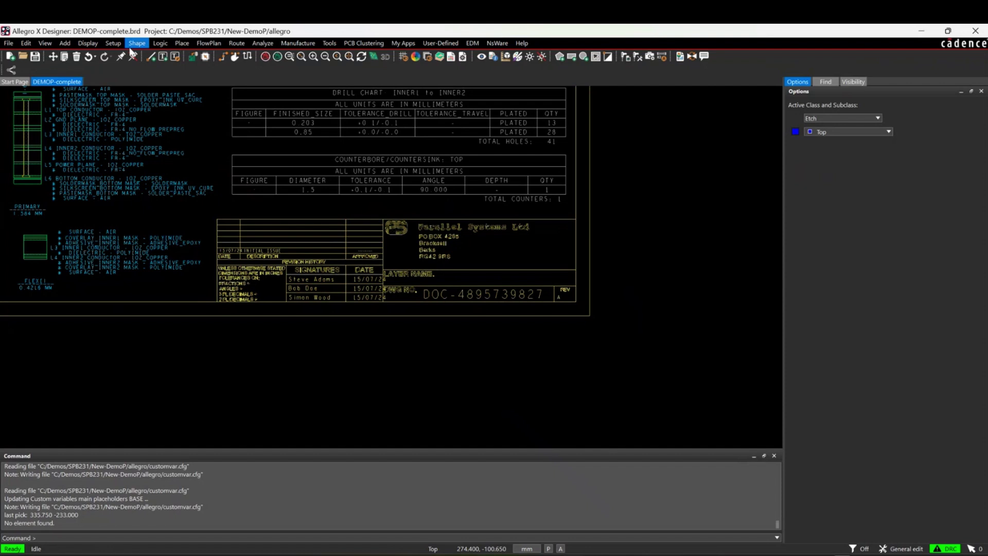
click(114, 44)
mouse_move(125, 100)
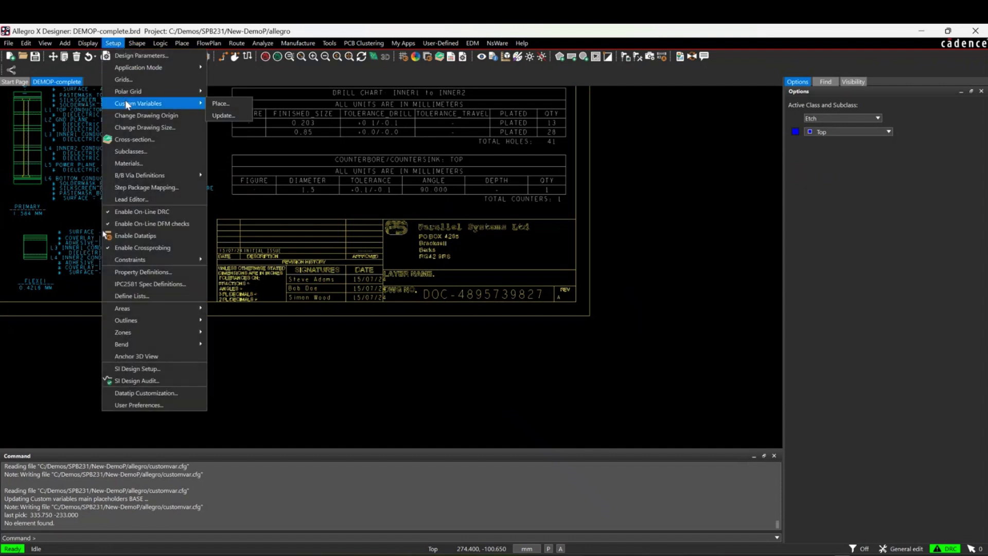
click(220, 101)
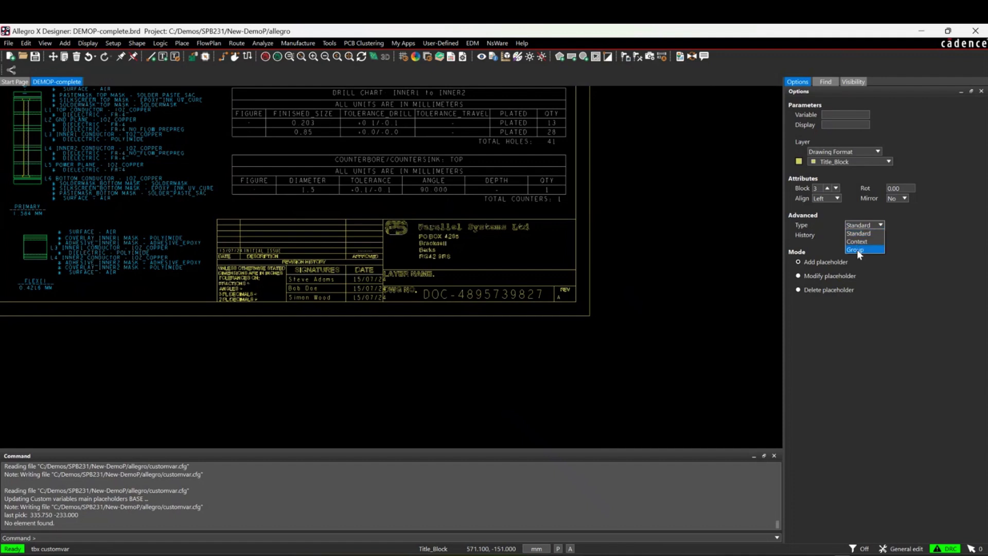
Place a Group-type ARTWORK placeholder at text block 11 in the LAYER NAME box.
click(857, 249)
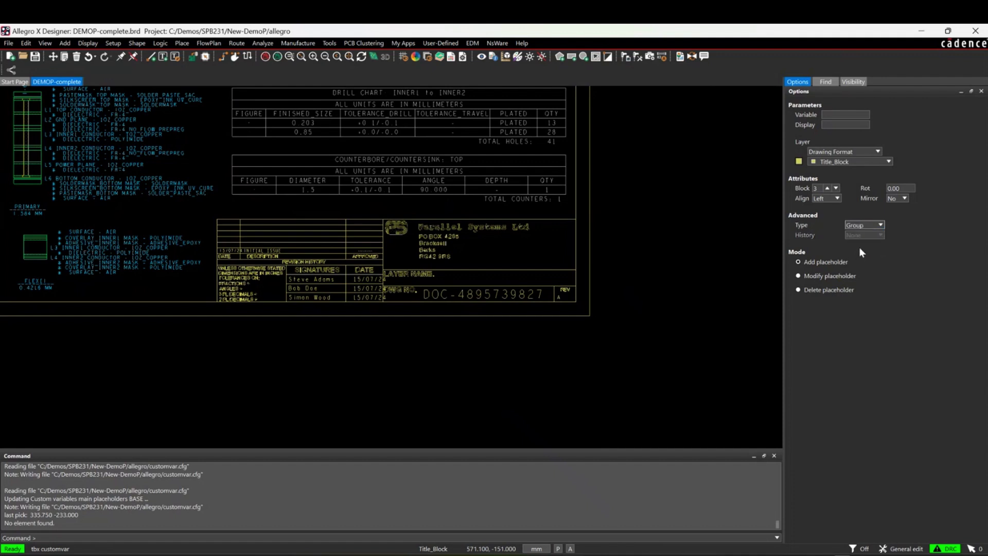
click(836, 115)
text(ARTWORK)
key(Tab)
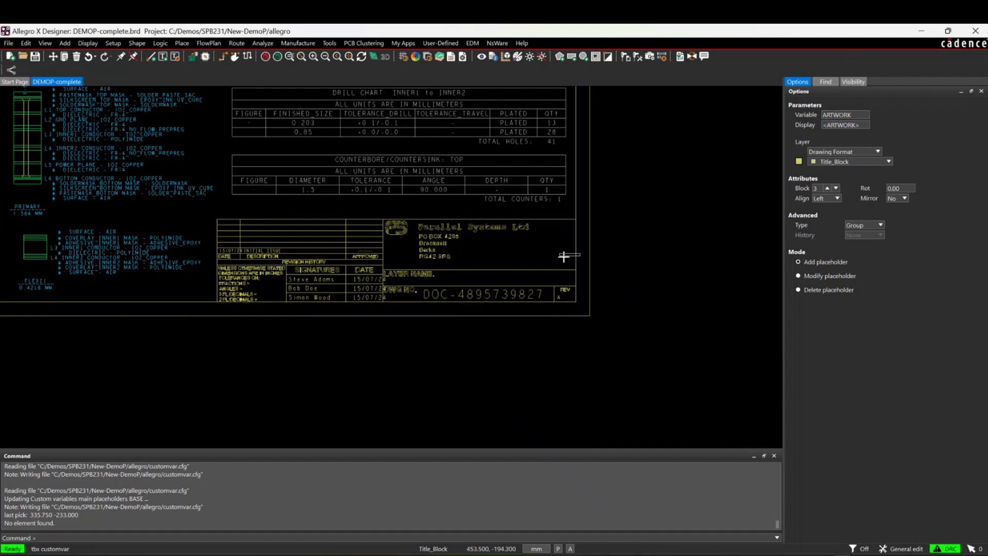
click(827, 188)
click(828, 188)
click(827, 187)
click(449, 282)
right_click(467, 232)
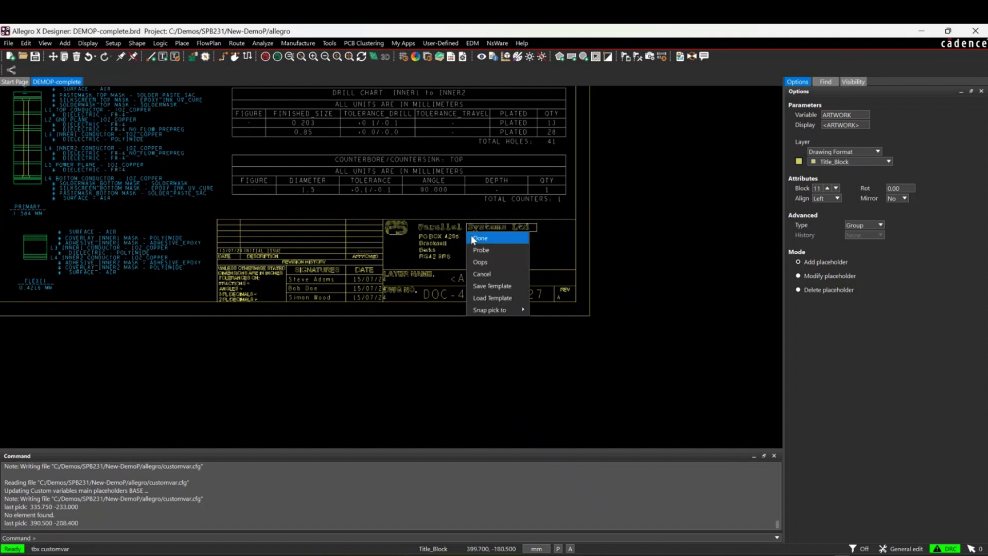
click(479, 237)
Open Custom Variables > Update and bring up the ARTWORK layer mapping table.
click(112, 43)
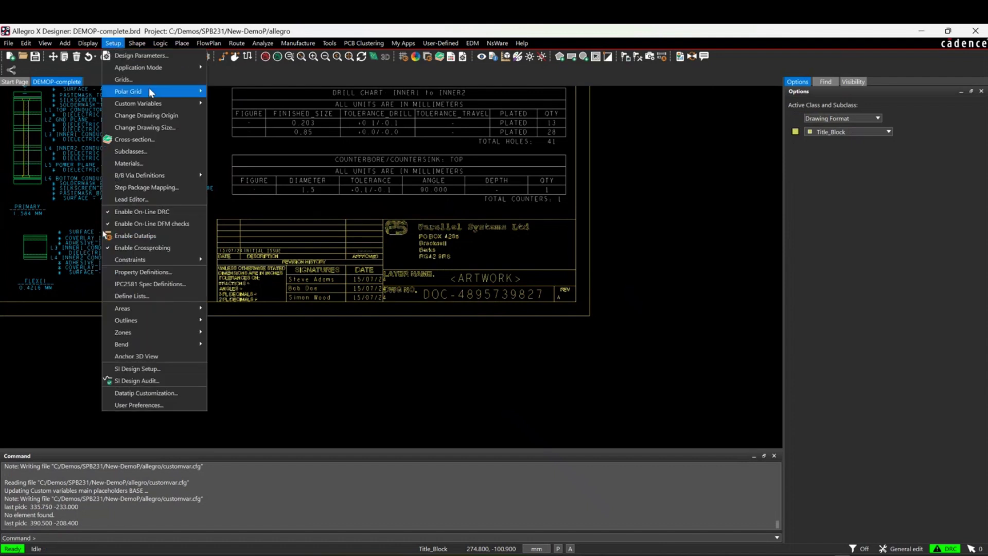
mouse_move(150, 104)
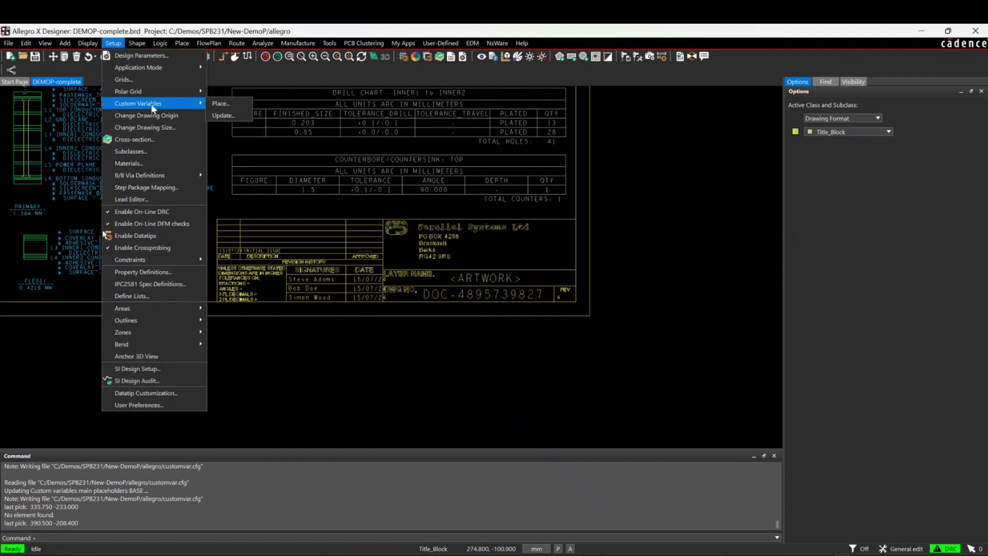
click(232, 116)
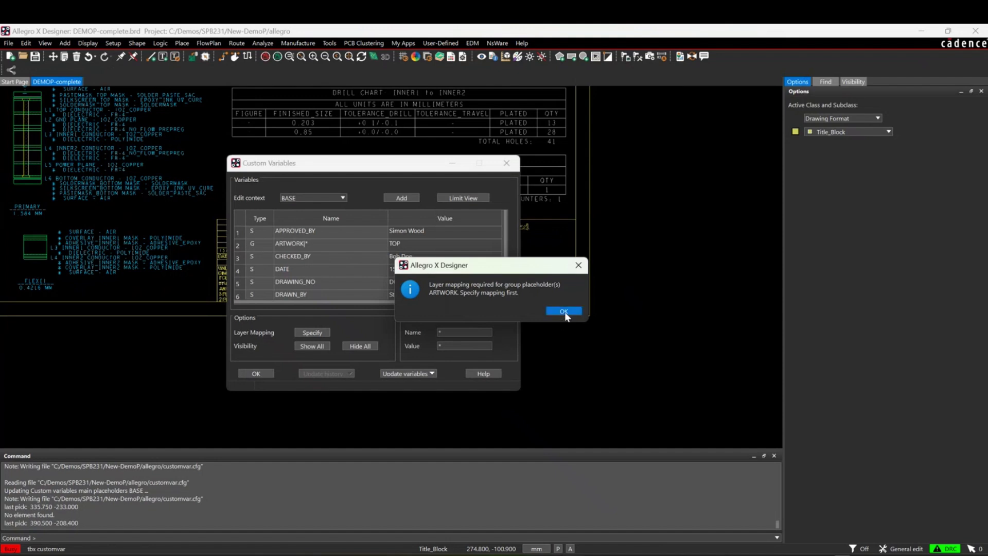
click(564, 312)
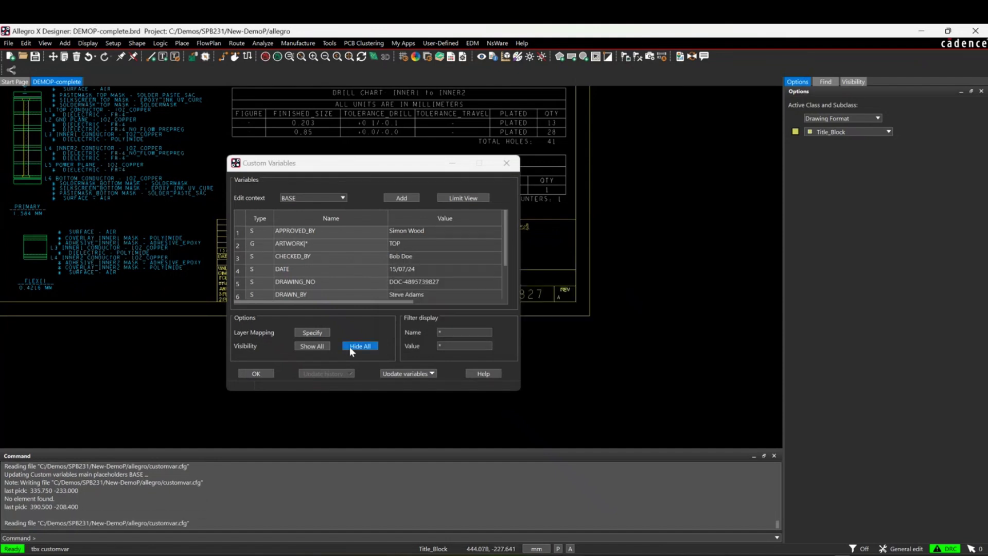
click(311, 332)
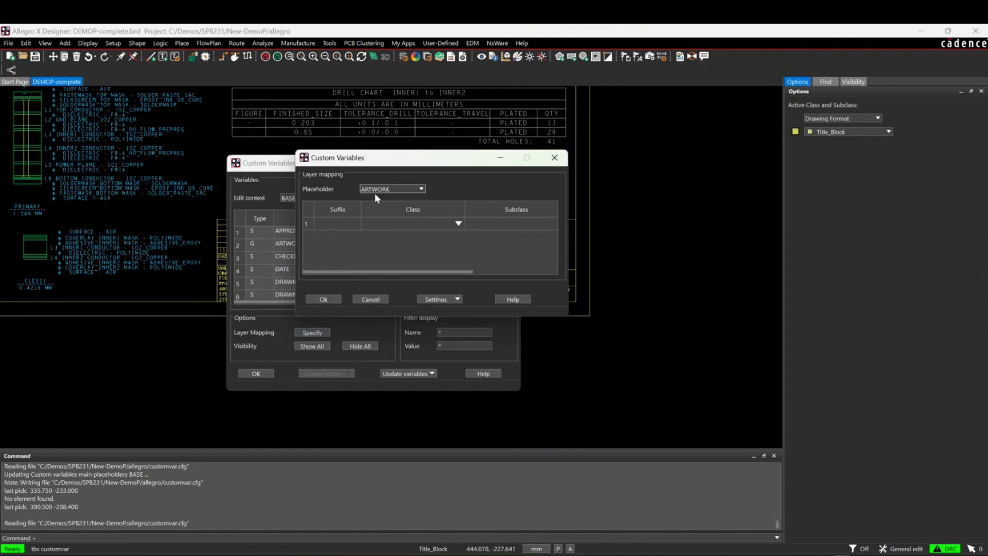
Map suffix L1 to class ETCH, subclass TOP.
click(261, 244)
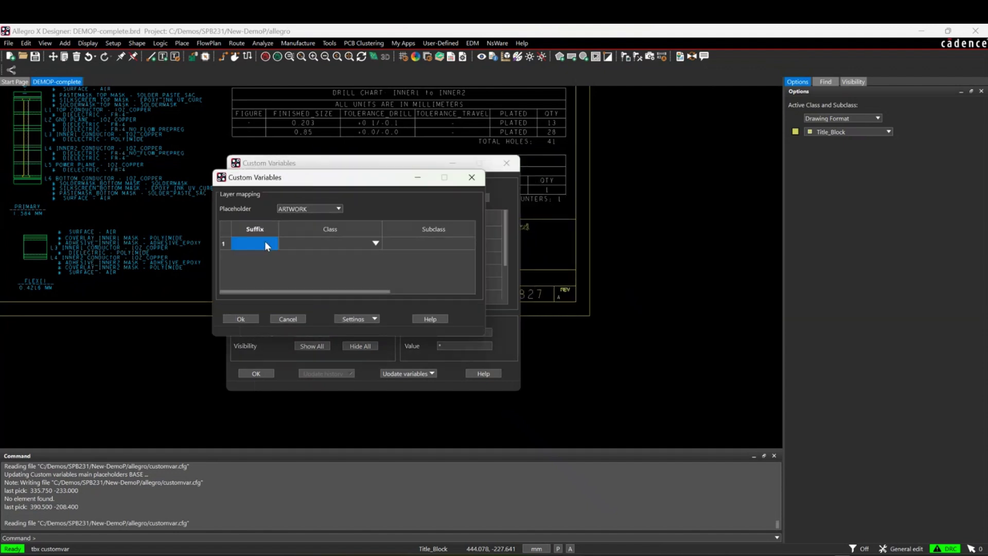
text(L1)
key(Tab)
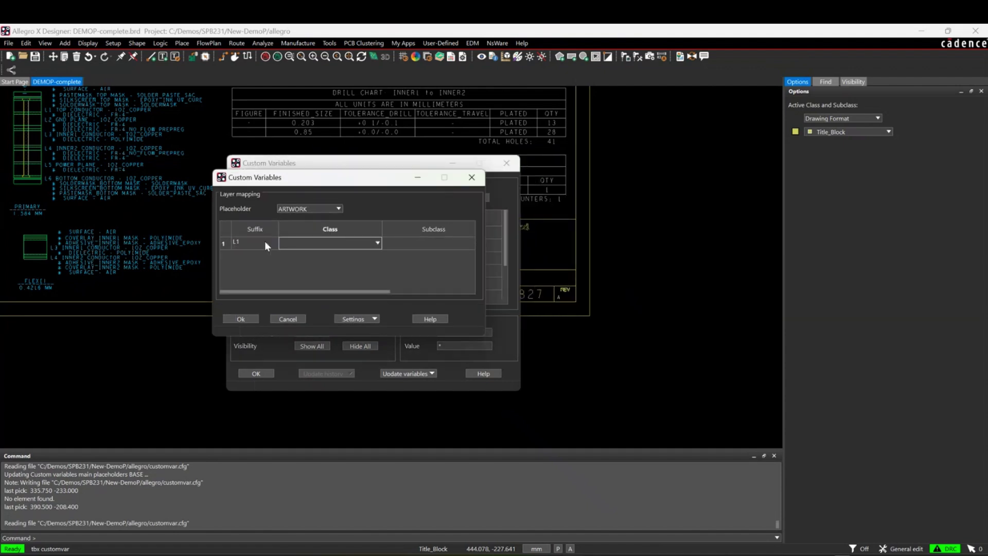
click(378, 242)
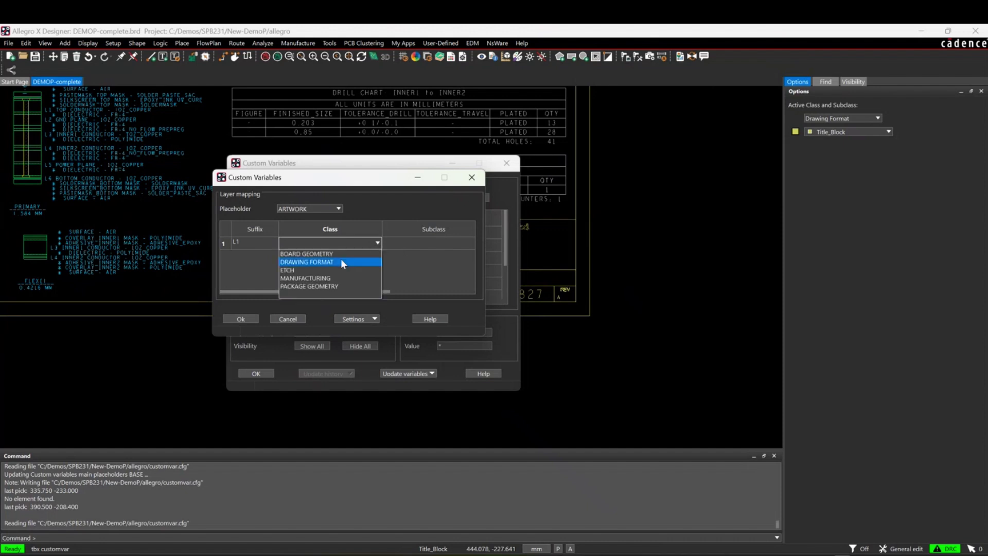
click(332, 270)
click(417, 245)
click(417, 245)
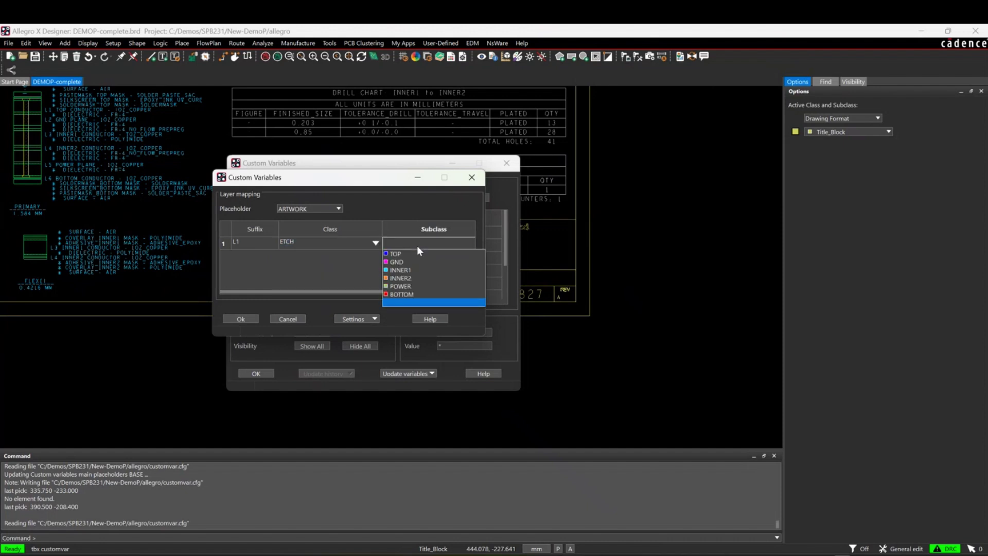
click(412, 252)
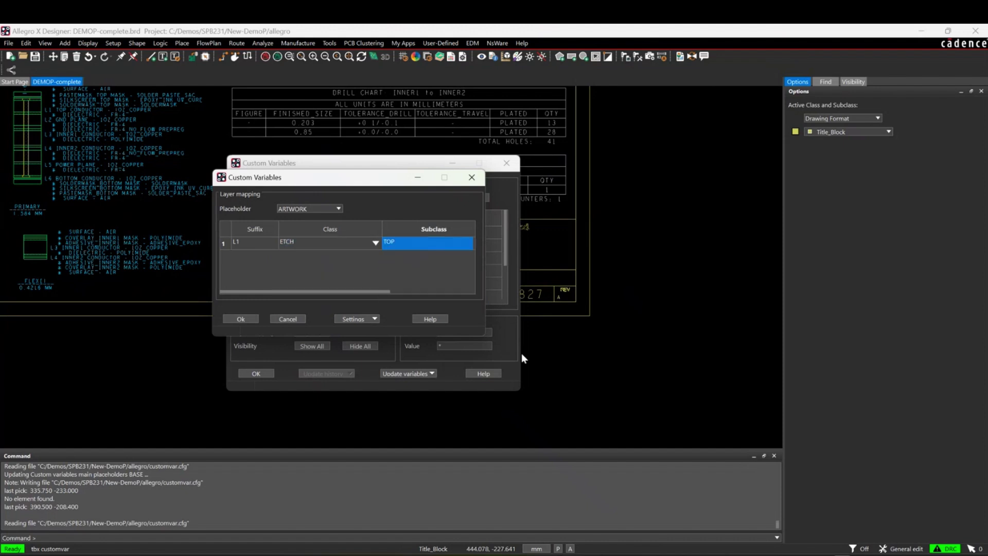
Add a second row mapping suffix L2 to ETCH/GND.
right_click(255, 242)
click(292, 248)
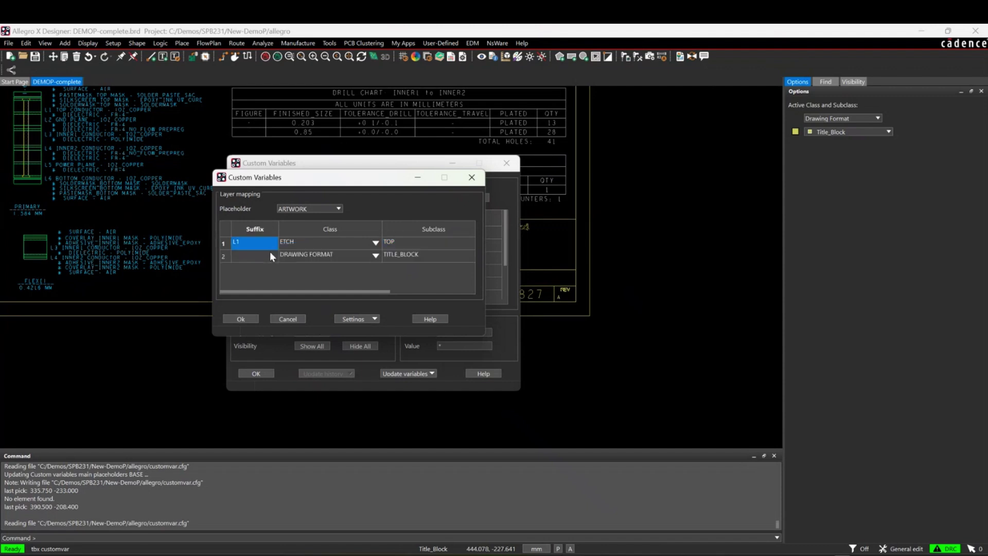
text(L2)
key(Tab)
click(323, 254)
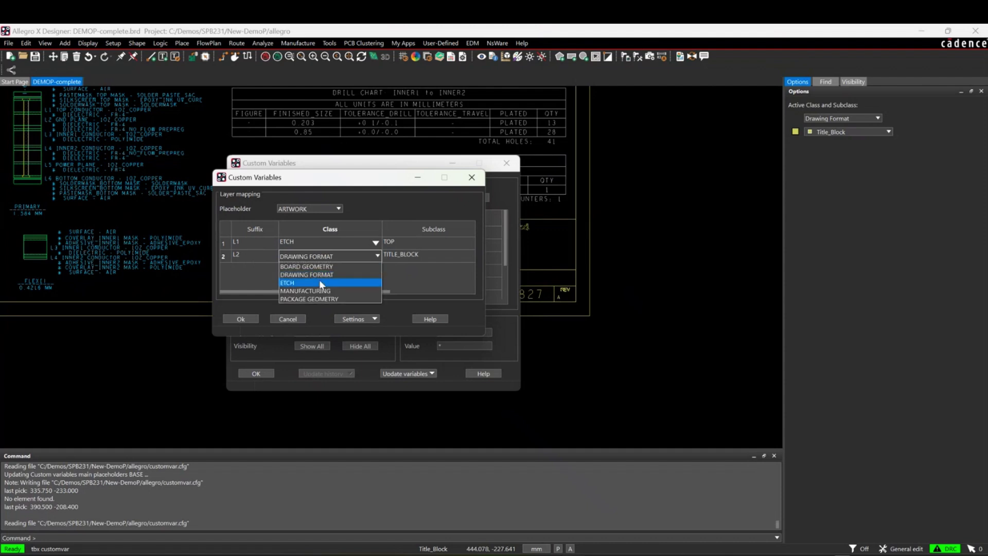
click(306, 282)
click(412, 251)
click(410, 256)
click(403, 275)
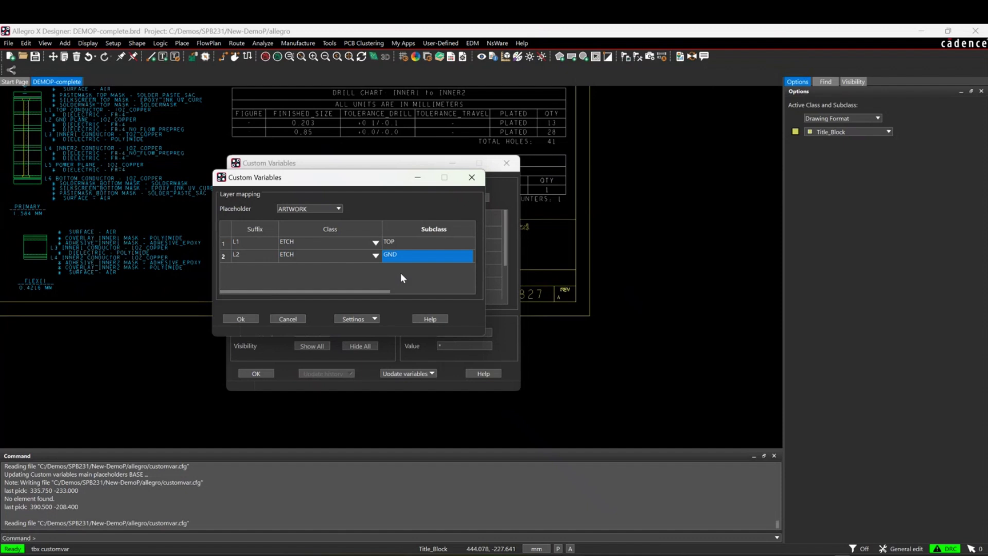
Accept the ARTWORK layer mapping, update title block placeholders with the custom variable values, and close.
click(242, 319)
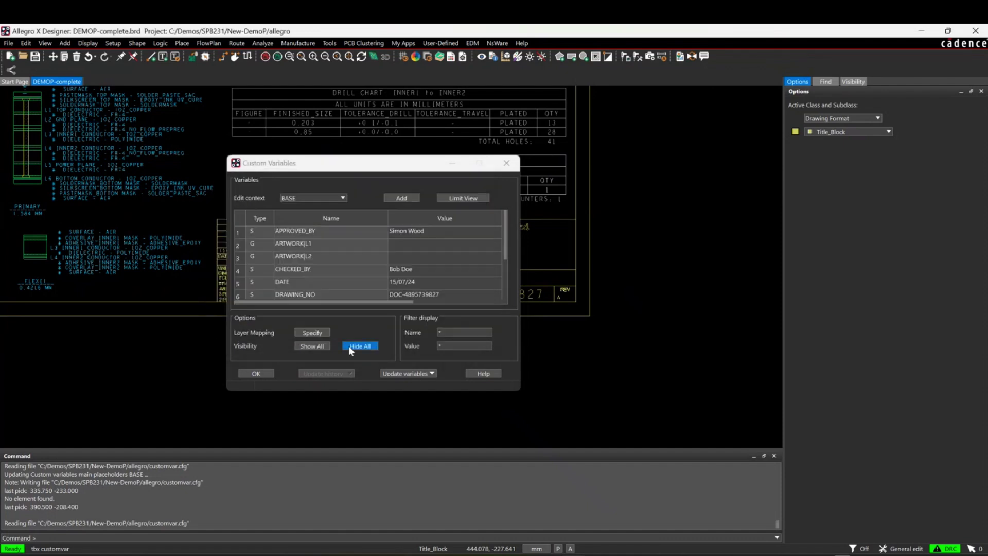
click(393, 377)
click(399, 385)
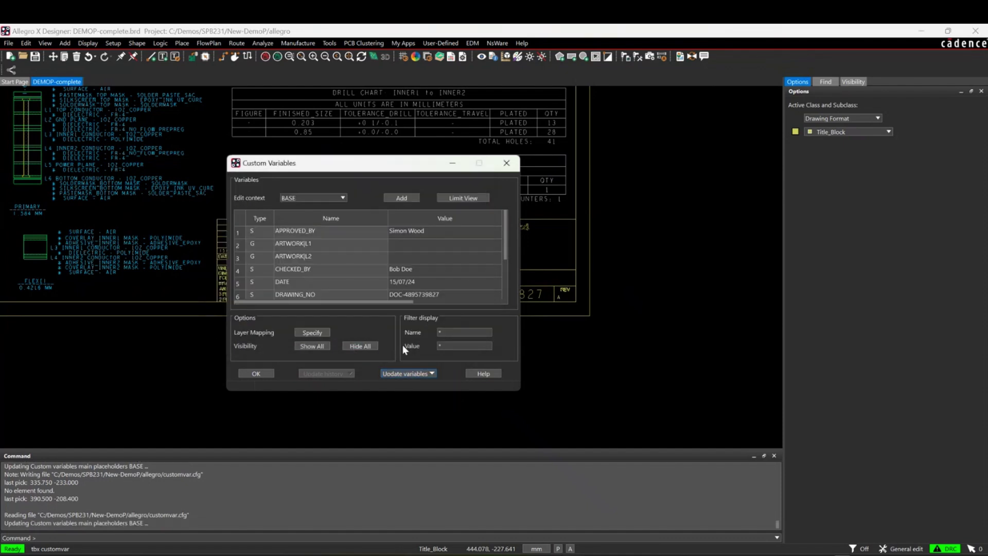
click(256, 373)
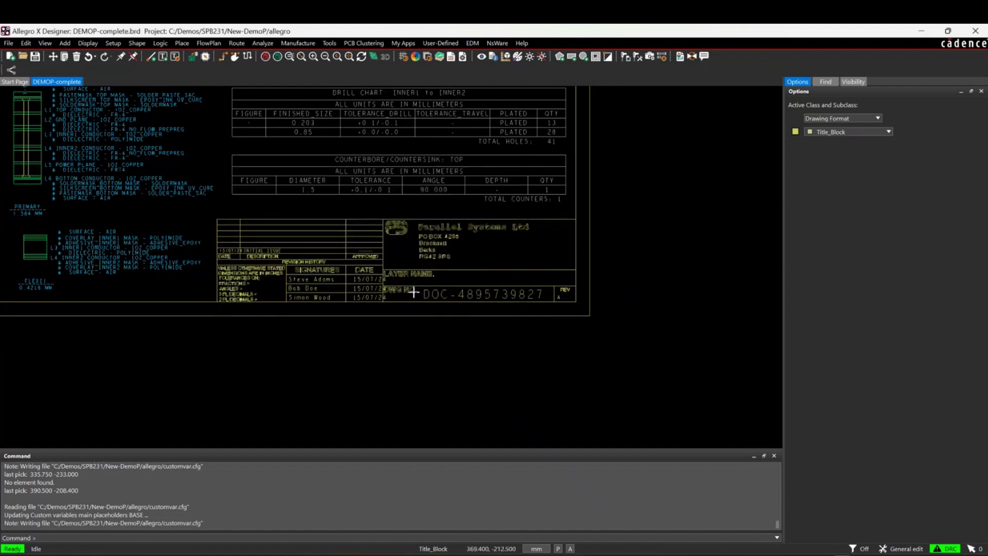